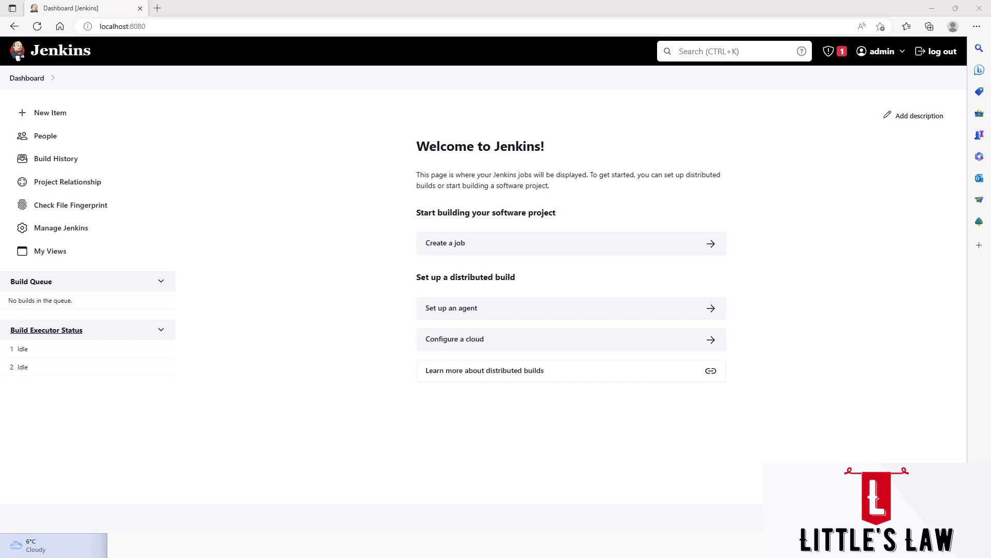
Switch to the Notepad notes and review the prerequisite about the JMeter test plan
{"action": "key", "text": "alt+Tab"}
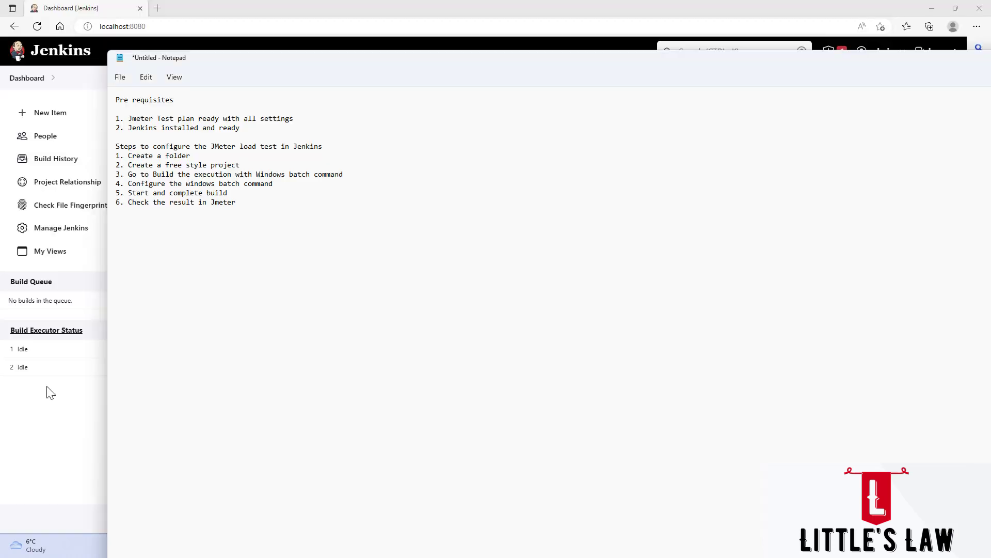
{"action": "left_click_drag", "start_coordinate": [461, 46], "coordinate": [771, 86]}
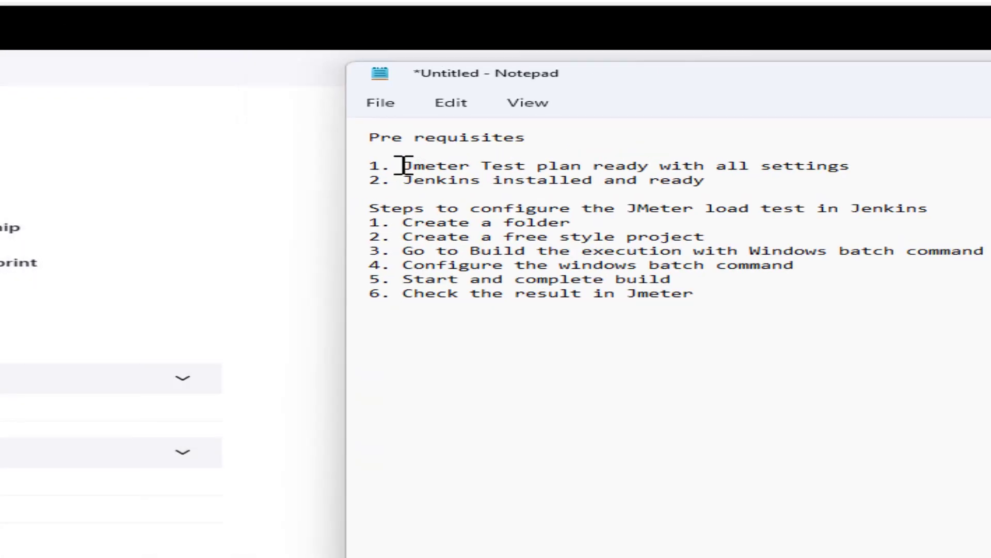
{"action": "left_click_drag", "start_coordinate": [400, 165], "coordinate": [853, 165]}
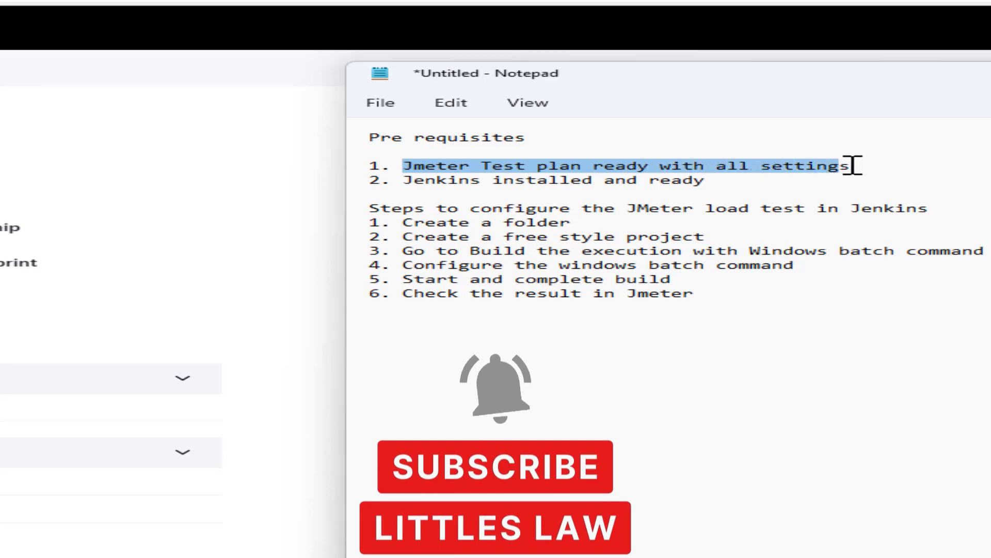
{"action": "left_click", "coordinate": [858, 164]}
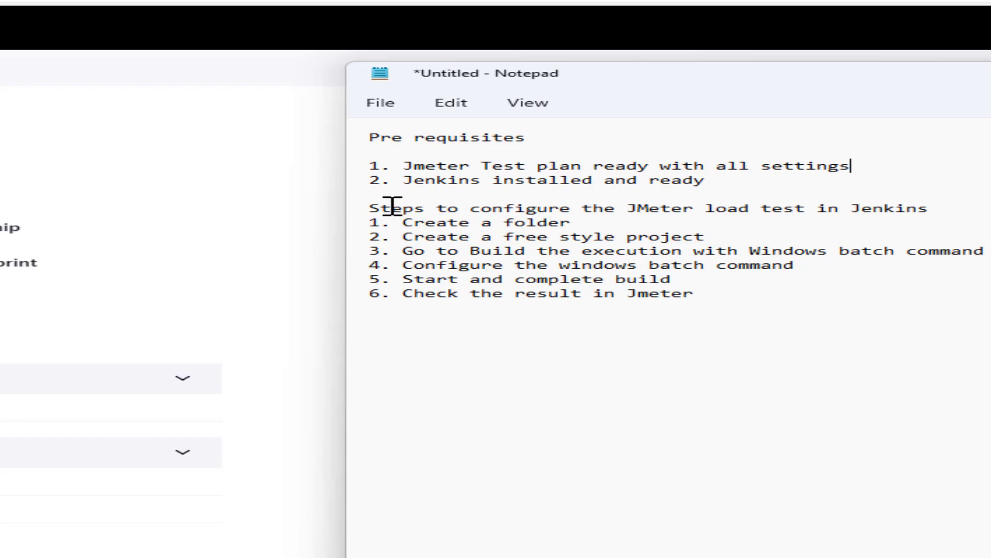
Extend step 1 of the notes with "in Jenkins" after "Create a folder"
{"action": "left_click", "coordinate": [589, 221]}
{"action": "type", "text": "in"}
{"action": "type", "text": " Jenk"}
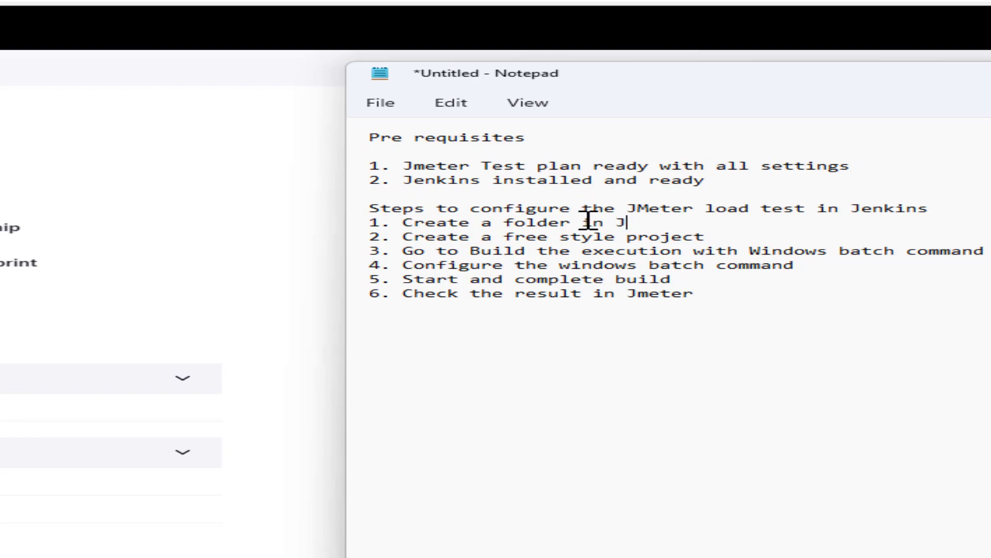
{"action": "key", "text": "BackSpace"}
{"action": "type", "text": "nkins"}
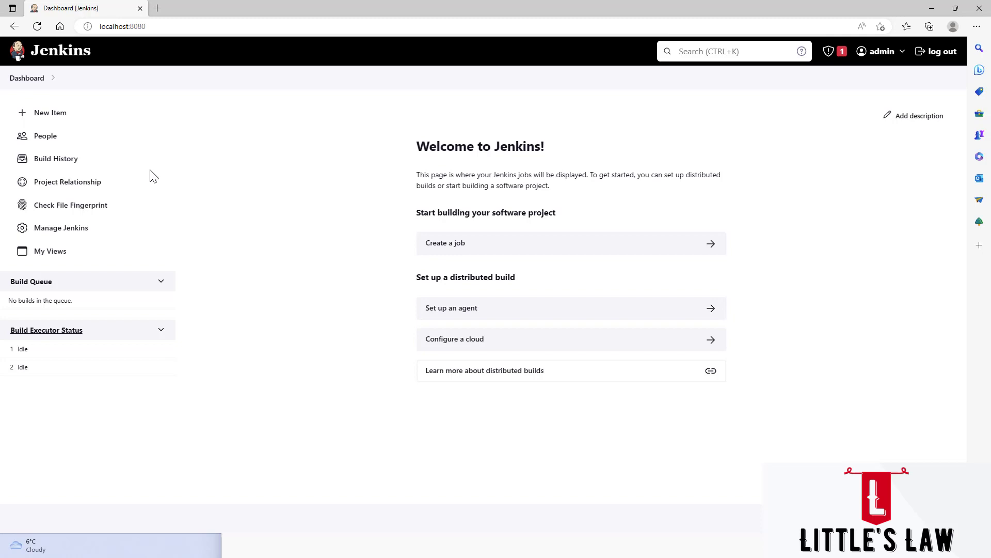
Switch to Jenkins and create a new Folder item named "JMeter Load Test"
{"action": "left_click", "coordinate": [55, 113]}
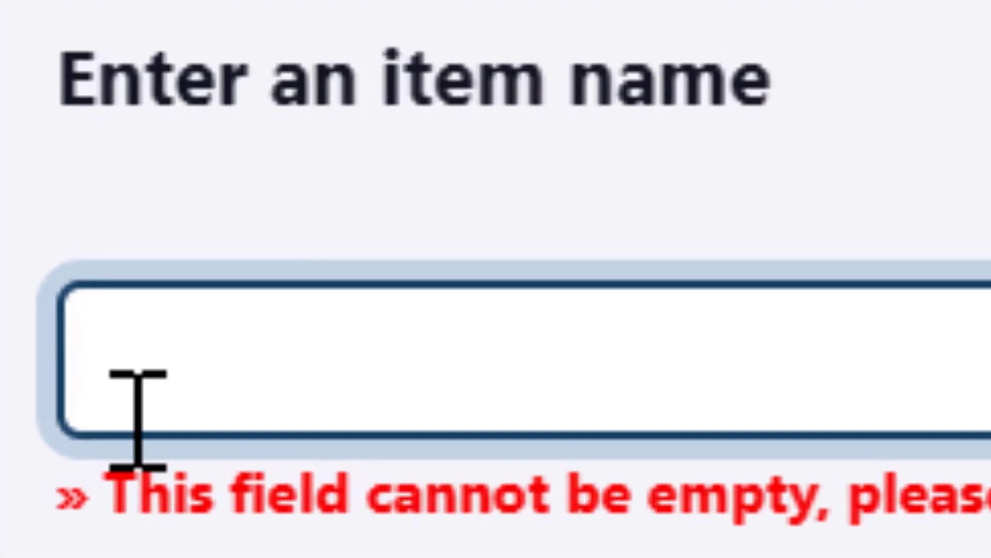
{"action": "left_click", "coordinate": [192, 192]}
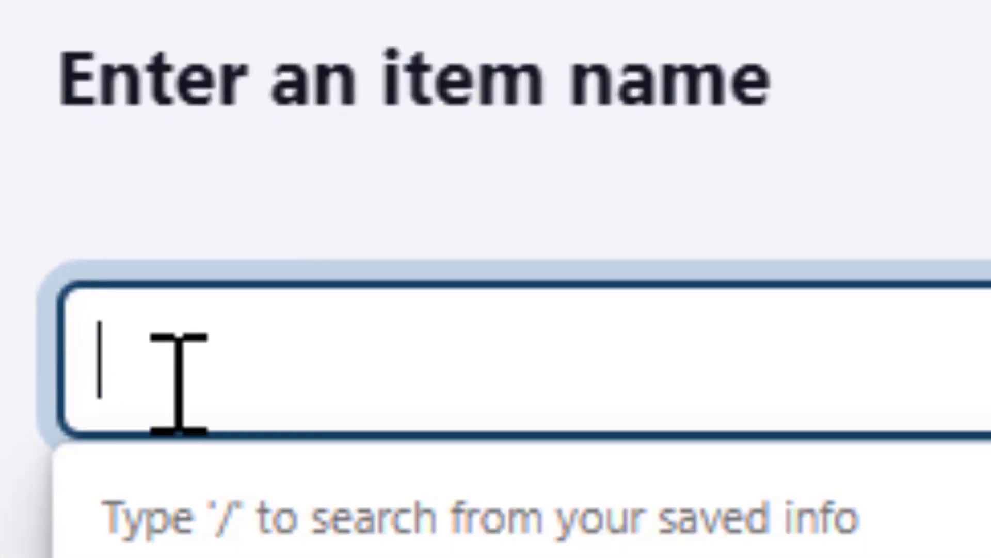
{"action": "type", "text": "JMeter"}
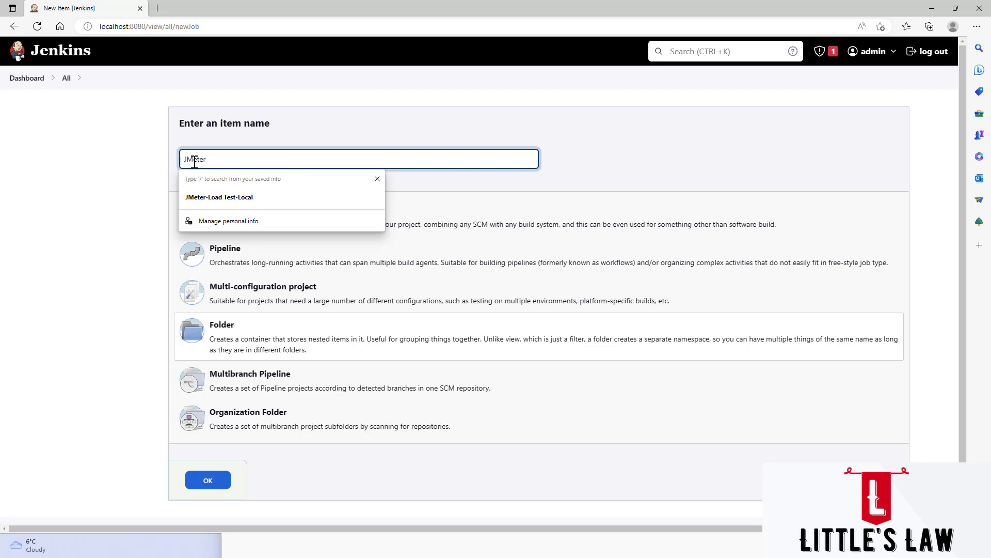
{"action": "type", "text": "Load Test"}
{"action": "left_click", "coordinate": [148, 177]}
{"action": "left_click", "coordinate": [183, 157]}
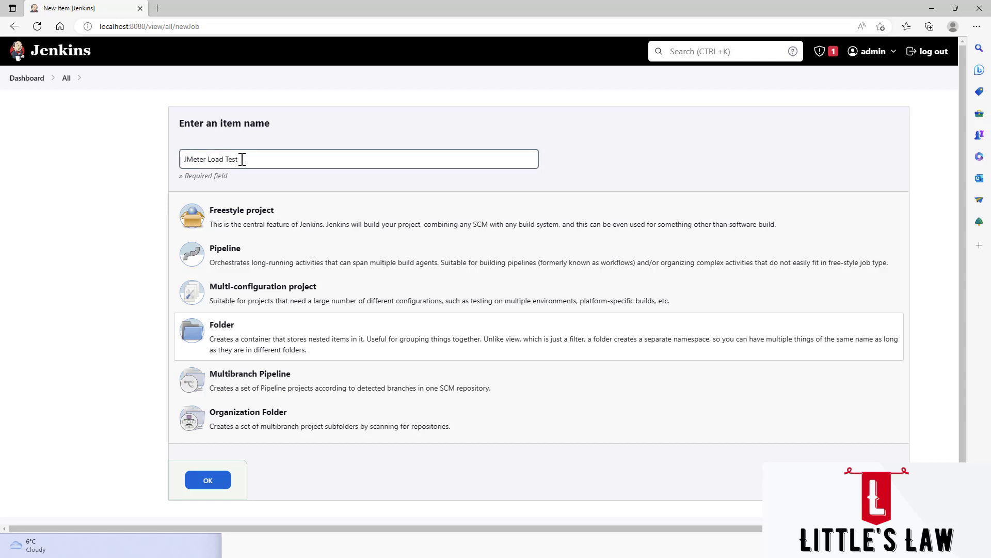
{"action": "left_click", "coordinate": [208, 481]}
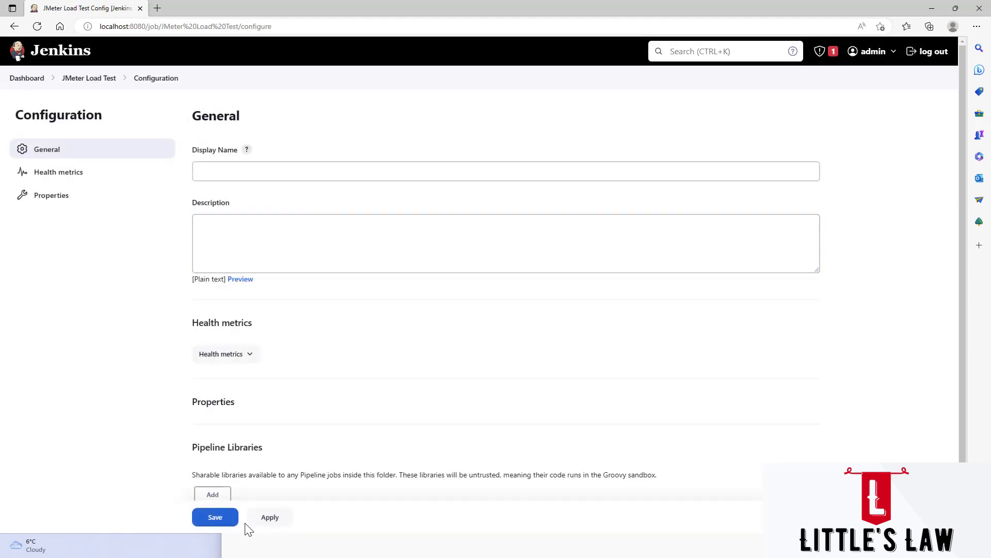
Apply and save the new folder's configuration with its default settings, and return to the dashboard
{"action": "left_click", "coordinate": [269, 517]}
{"action": "left_click", "coordinate": [223, 519]}
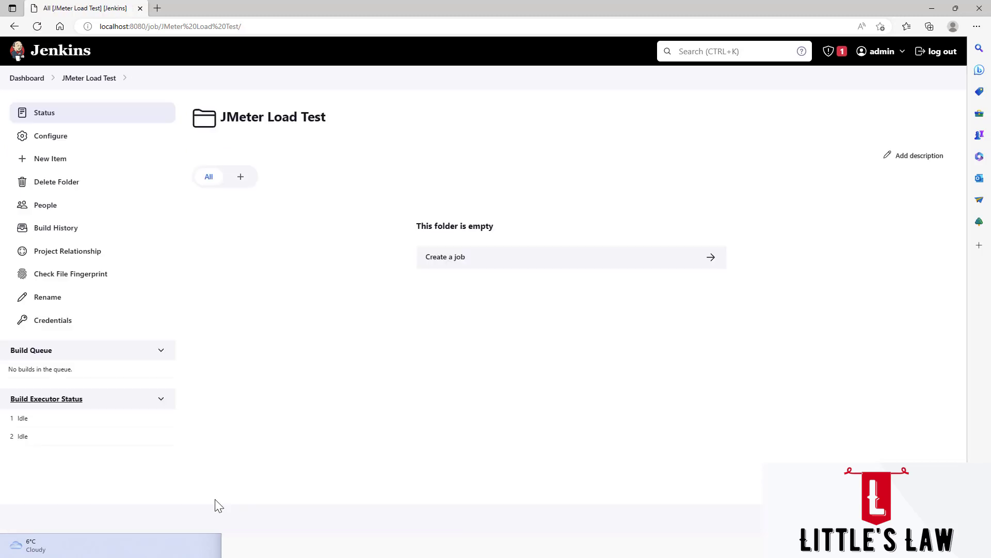
{"action": "left_click", "coordinate": [29, 78]}
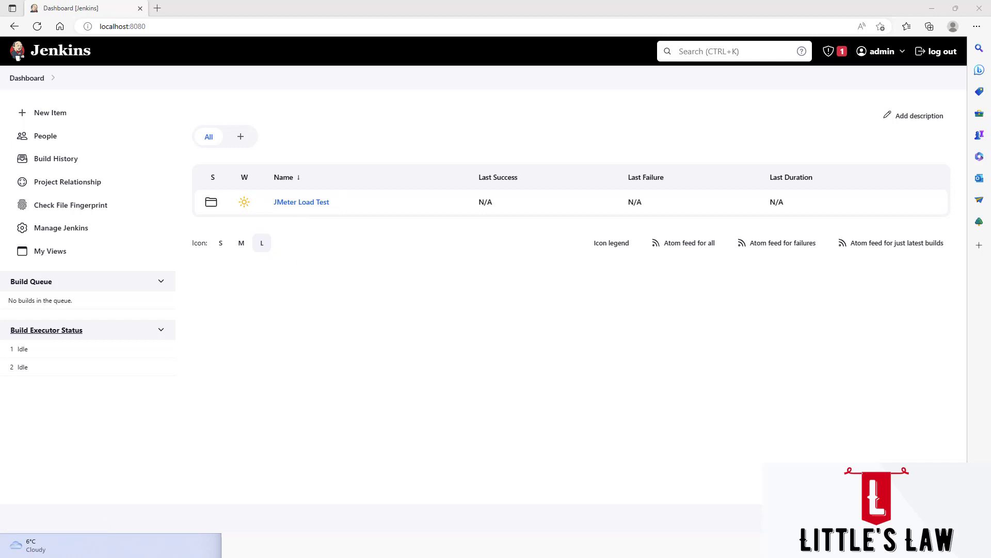
In the Notepad notes, add "- Done" to step 1 and "inside the folder" to step 2
{"action": "key", "text": "alt+Tab"}
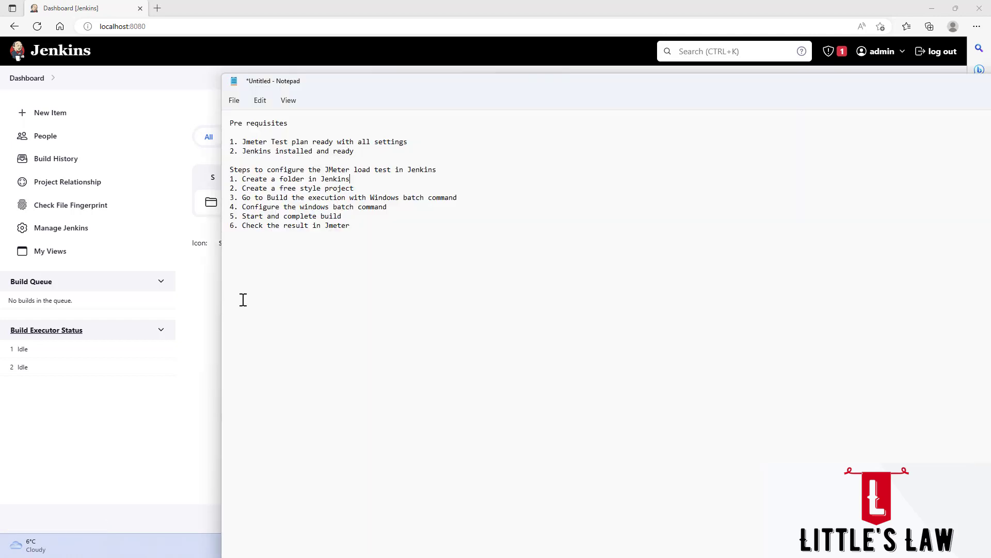
{"action": "left_click", "coordinate": [360, 176]}
{"action": "type", "text": "- Done"}
{"action": "type", "text": "inside the f"}
{"action": "type", "text": "older"}
{"action": "left_click", "coordinate": [200, 343]}
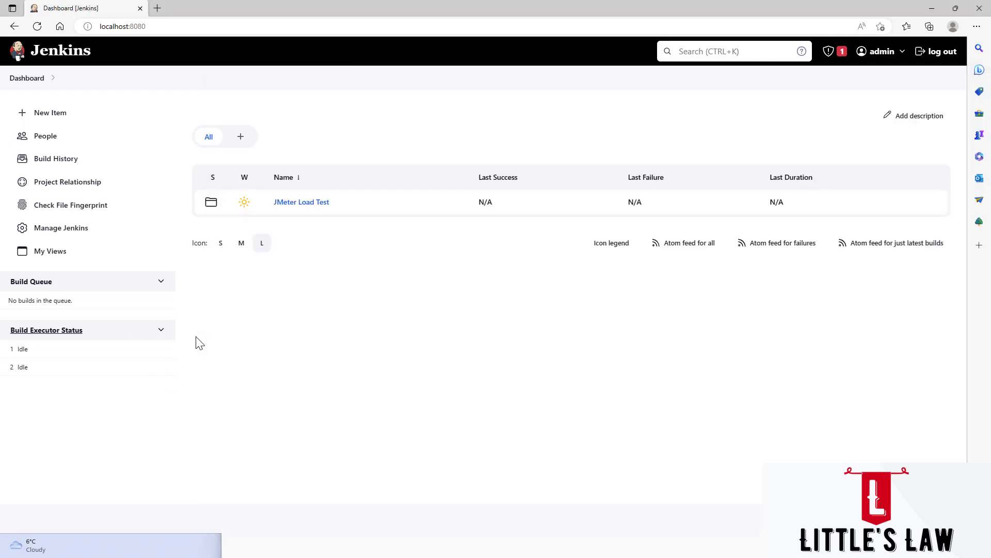
Start a new item inside the JMeter Load Test folder in Jenkins and name it "JMeter-LoadTest-Local Repository"
{"action": "left_click", "coordinate": [300, 204]}
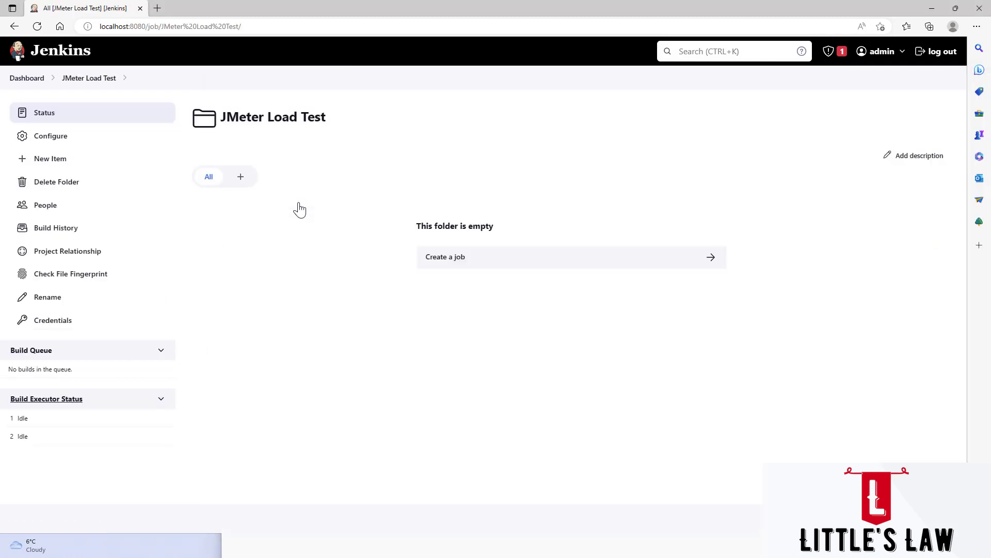
{"action": "left_click", "coordinate": [53, 166]}
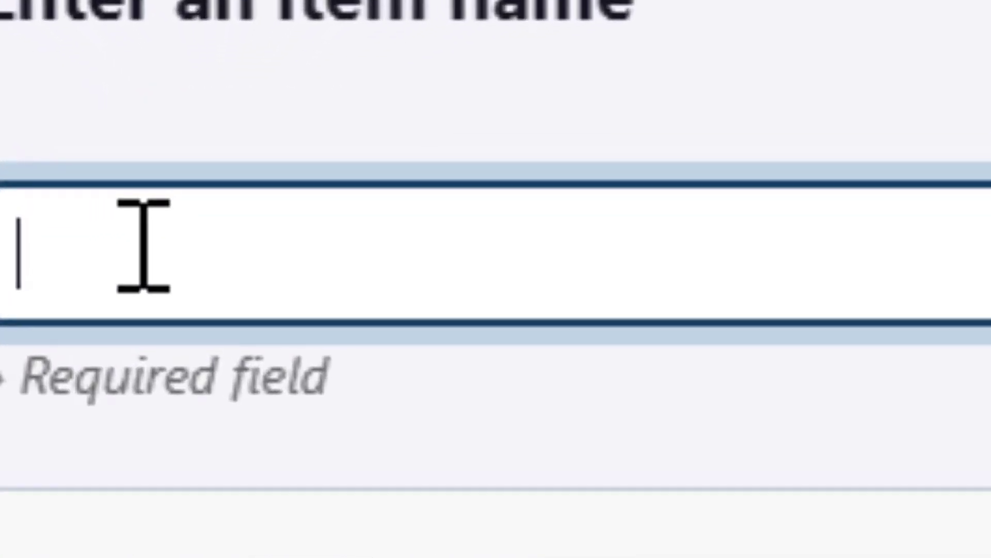
{"action": "left_click", "coordinate": [204, 159]}
{"action": "type", "text": "JMeter L"}
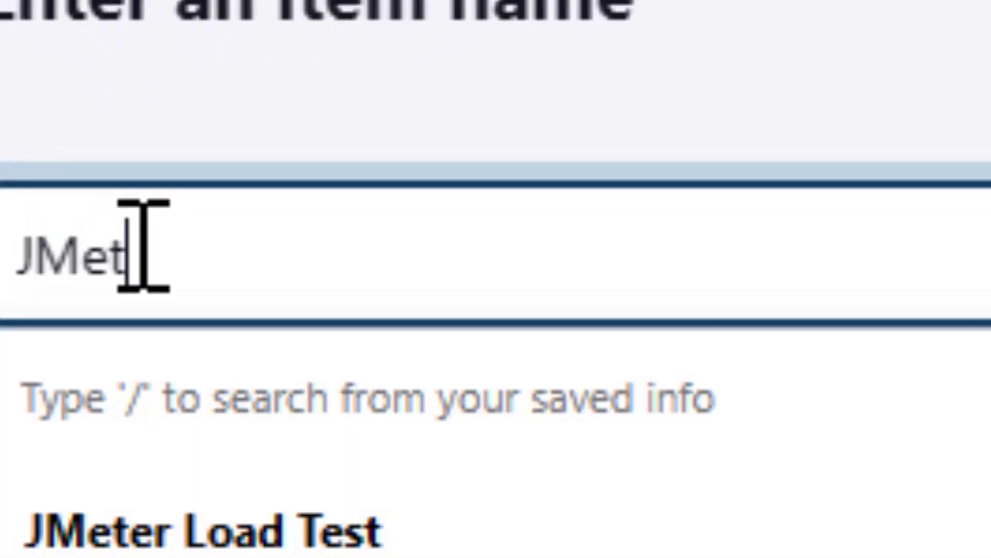
{"action": "type", "text": "oadT"}
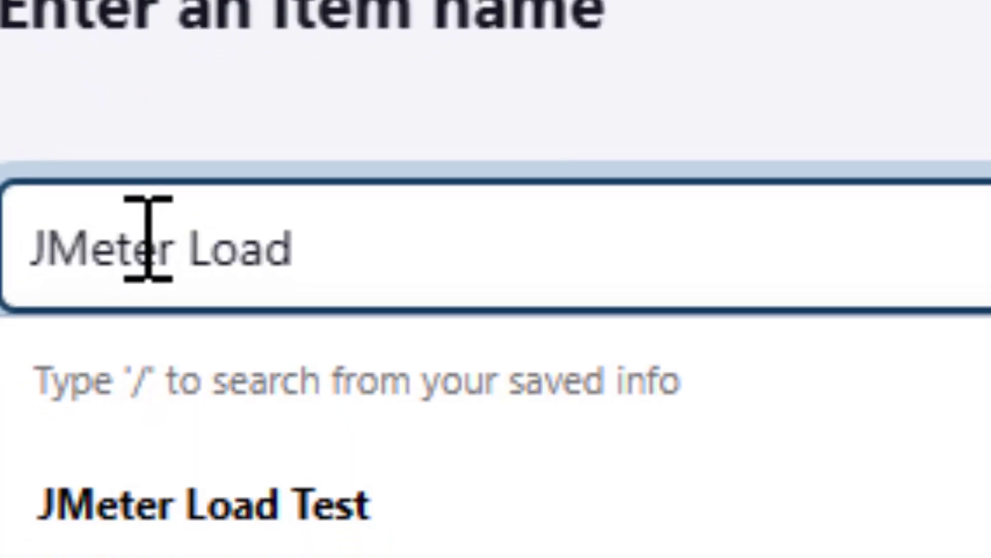
{"action": "type", "text": "est Lo"}
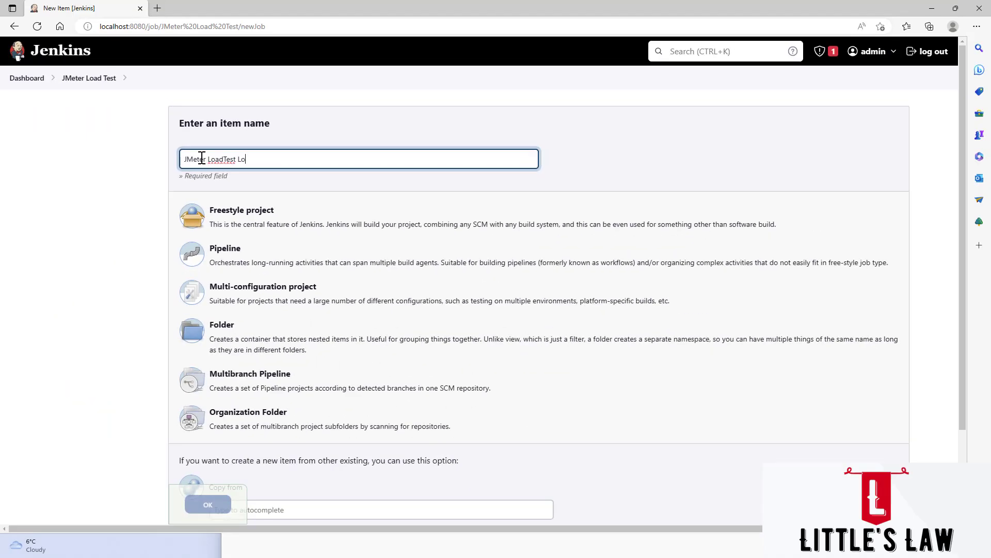
{"action": "type", "text": "cal Repository"}
{"action": "left_click", "coordinate": [208, 161]}
{"action": "key", "text": "BackSpace"}
{"action": "type", "text": "-"}
{"action": "key", "text": "BackSpace"}
{"action": "type", "text": "-"}
Copy the item name and create the item as a Freestyle project
{"action": "left_click_drag", "start_coordinate": [183, 160], "coordinate": [286, 162]}
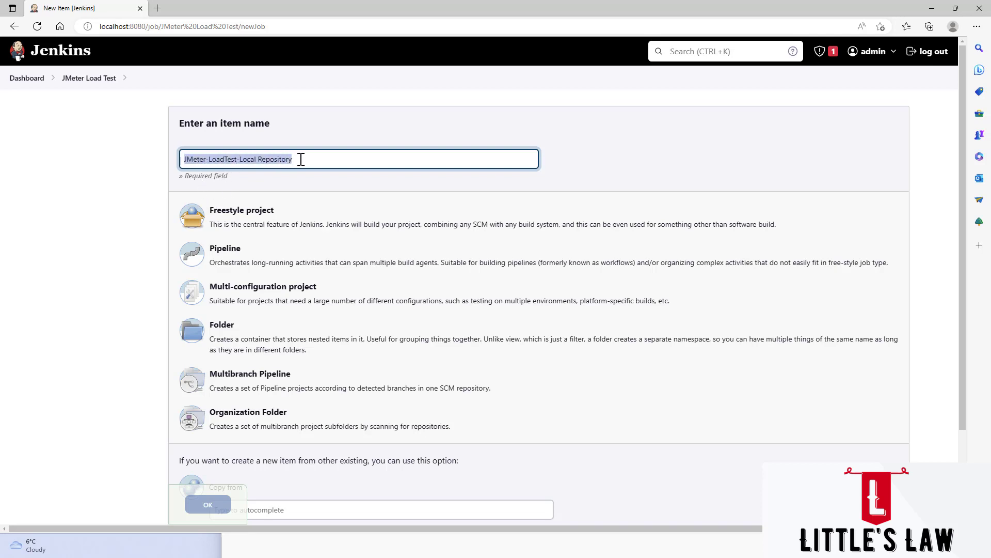
{"action": "left_click", "coordinate": [227, 220]}
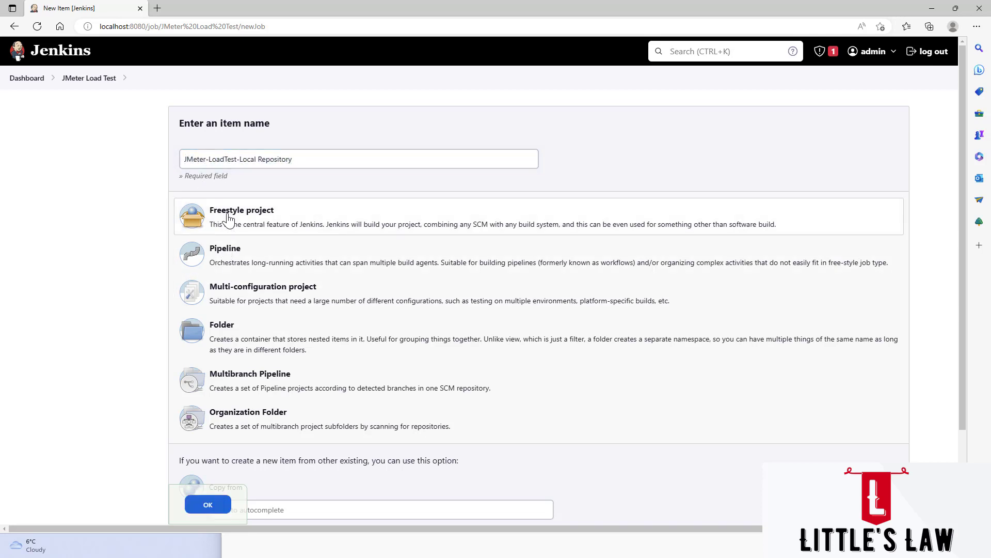
{"action": "scroll", "coordinate": [310, 444], "scroll_direction": "down", "scroll_amount": 2}
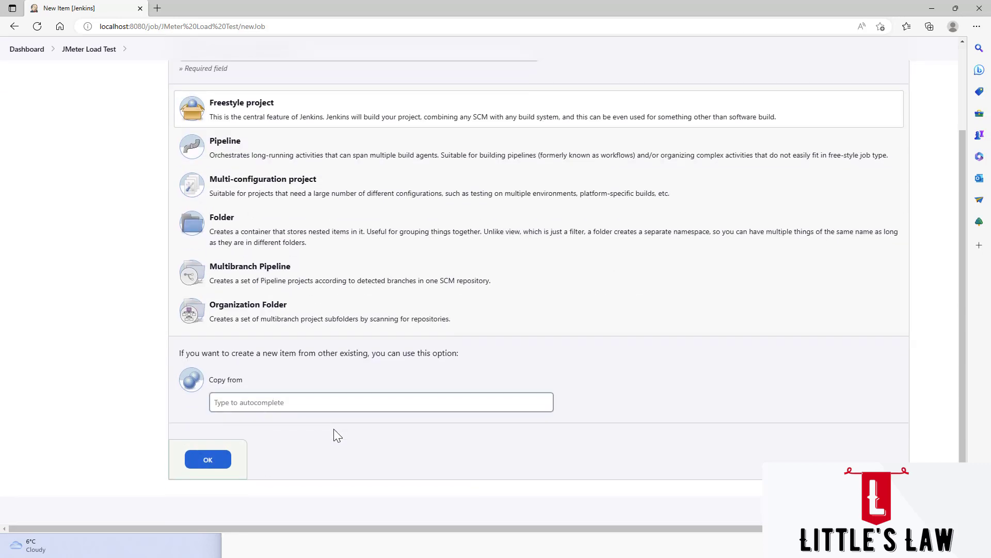
{"action": "left_click", "coordinate": [207, 459]}
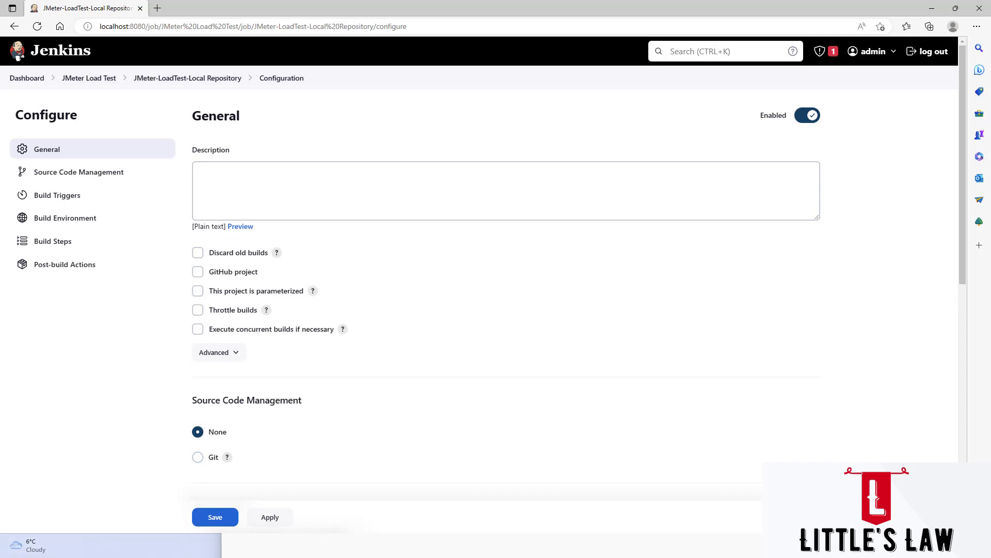
In the Notepad notes, append "- Done - JMeter-LoadTest-Local Repository" to step 2
{"action": "left_click", "coordinate": [280, 551]}
{"action": "left_click", "coordinate": [434, 188]}
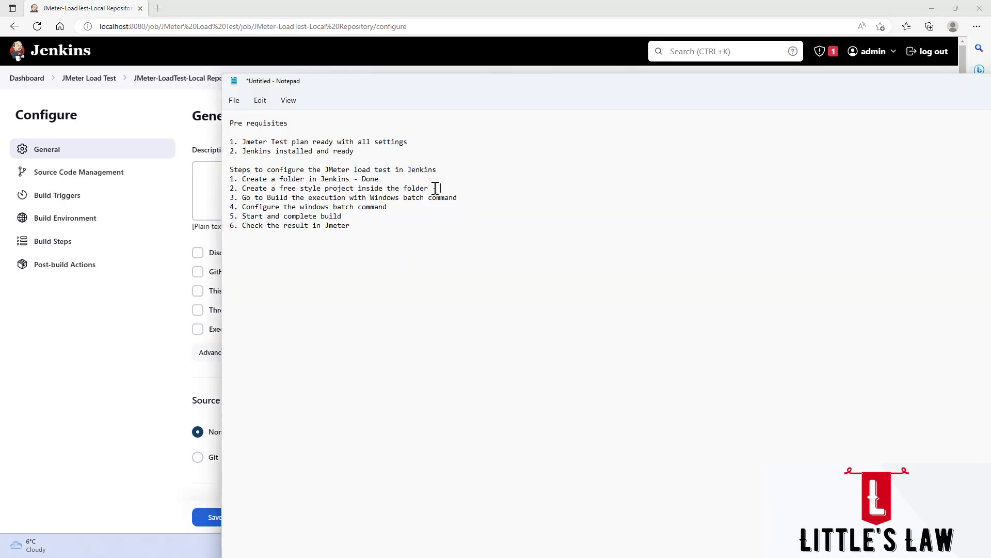
{"action": "type", "text": "Done -"}
{"action": "type", "text": "JMeter-LoadTest-Local Repository"}
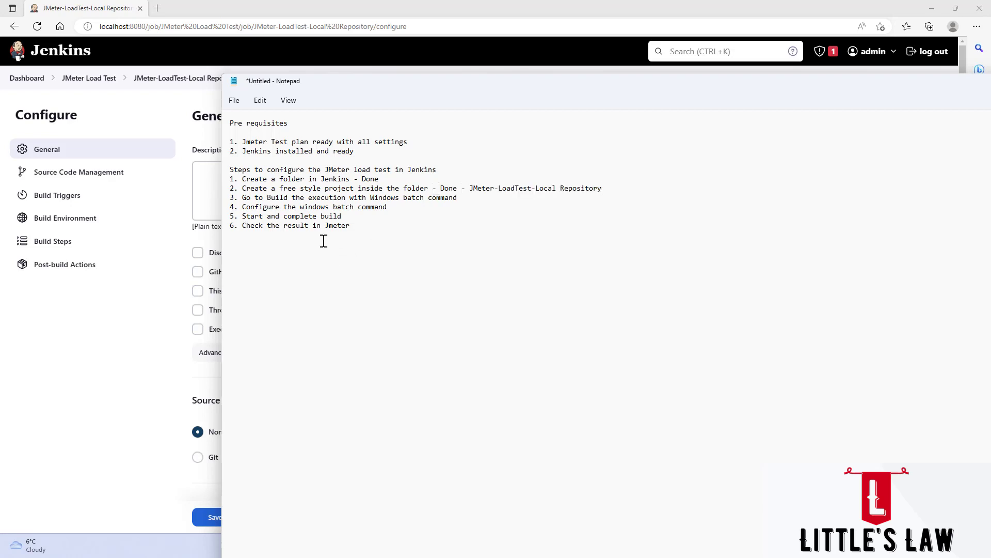
Review step 3 of the notes on the Windows batch command and look through the Jenkins project configuration down to Build Steps
{"action": "left_click_drag", "start_coordinate": [474, 187], "coordinate": [612, 196]}
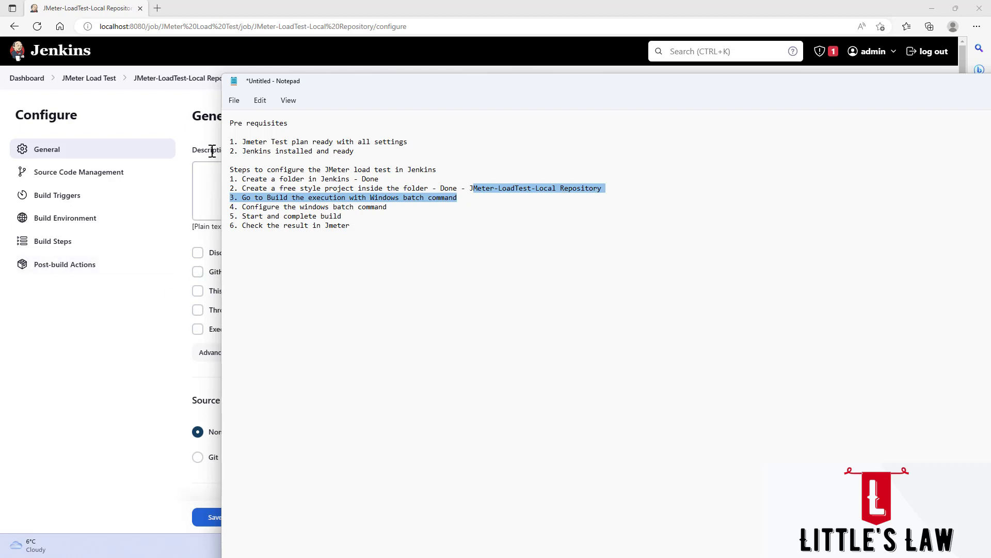
{"action": "left_click", "coordinate": [283, 203]}
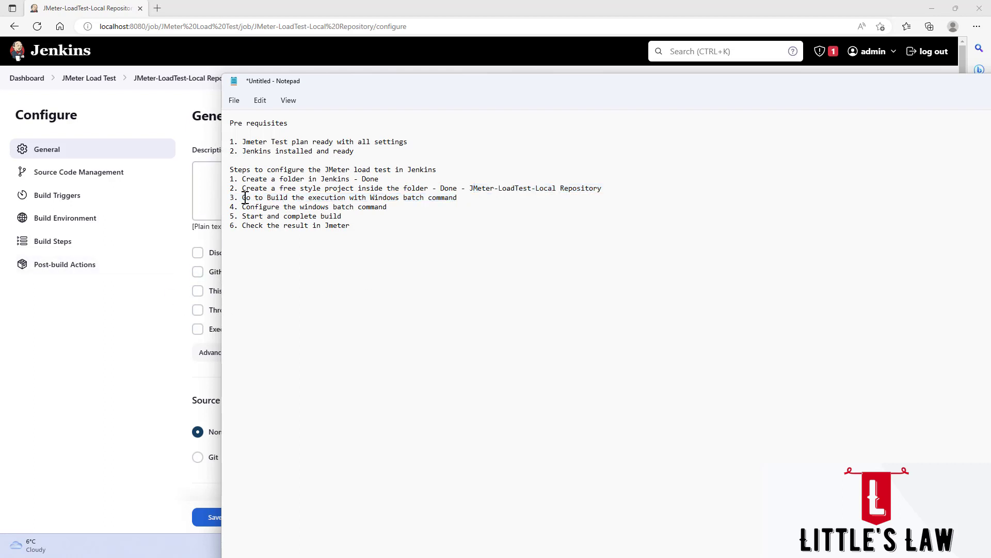
{"action": "left_click_drag", "start_coordinate": [243, 197], "coordinate": [399, 201]}
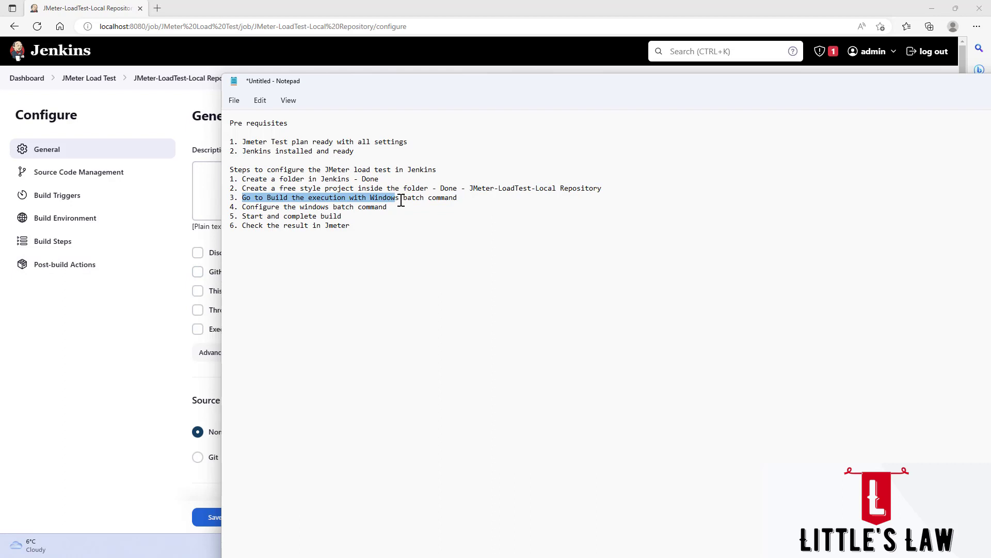
{"action": "left_click", "coordinate": [196, 112]}
{"action": "scroll", "coordinate": [196, 111], "scroll_direction": "down", "scroll_amount": 3}
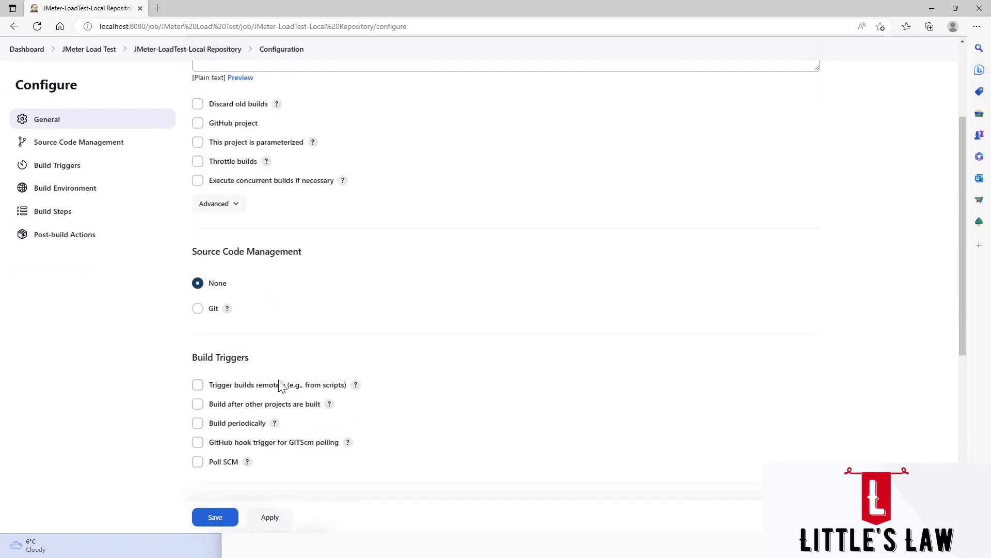
{"action": "scroll", "coordinate": [279, 380], "scroll_direction": "down", "scroll_amount": 4}
{"action": "scroll", "coordinate": [280, 381], "scroll_direction": "down", "scroll_amount": 3}
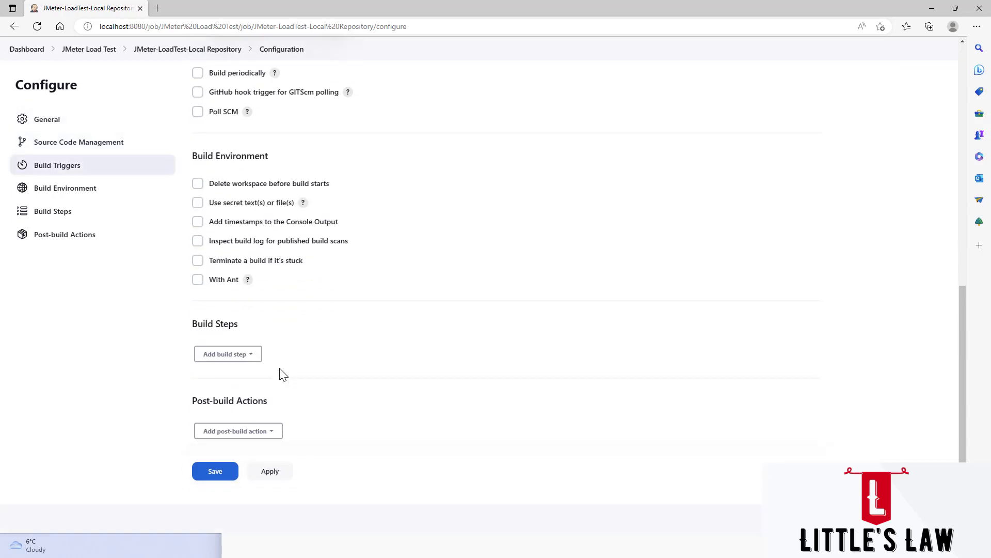
{"action": "left_click", "coordinate": [268, 544]}
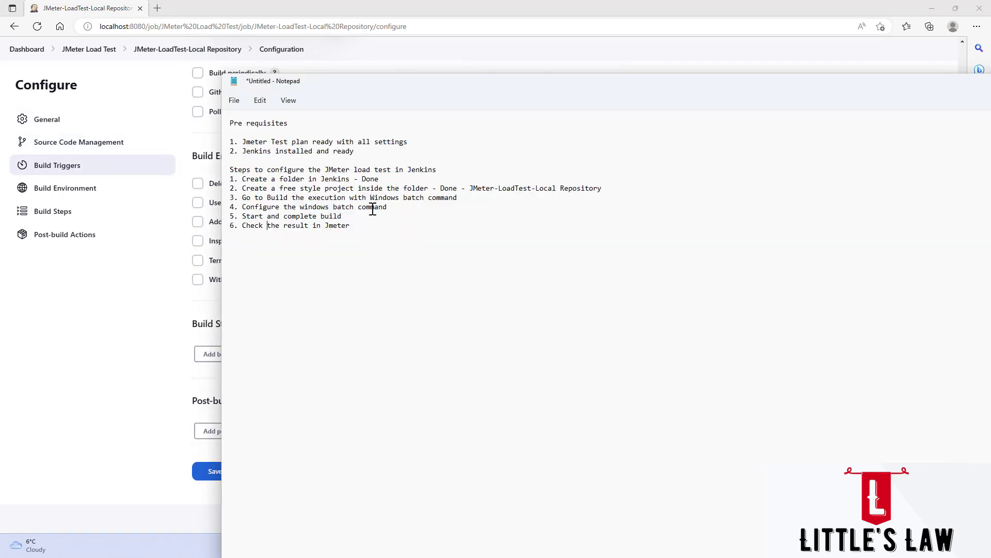
{"action": "left_click_drag", "start_coordinate": [368, 197], "coordinate": [458, 199]}
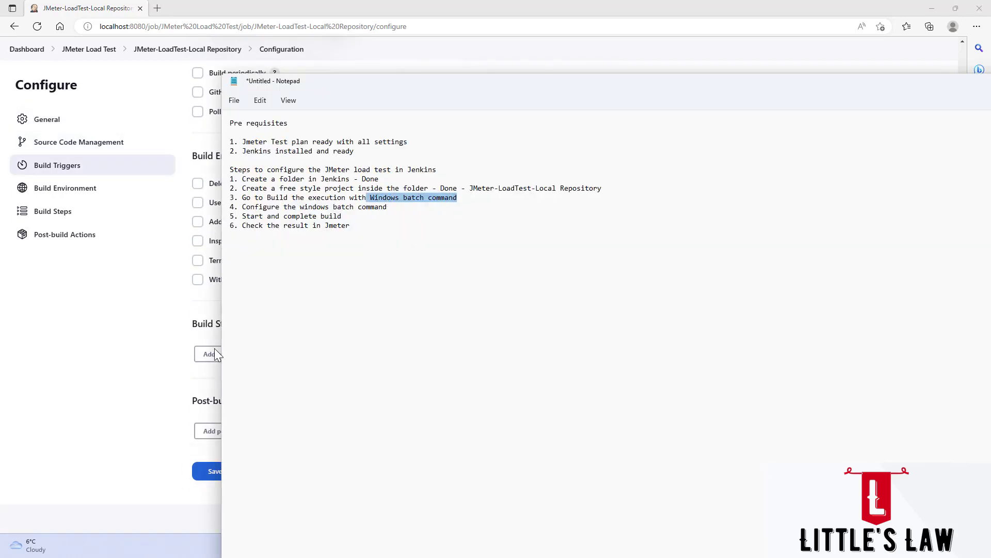
Add an "Execute Windows batch command" build step to the Jenkins project and place the cursor in its command field
{"action": "left_click", "coordinate": [186, 315]}
{"action": "left_click", "coordinate": [258, 354]}
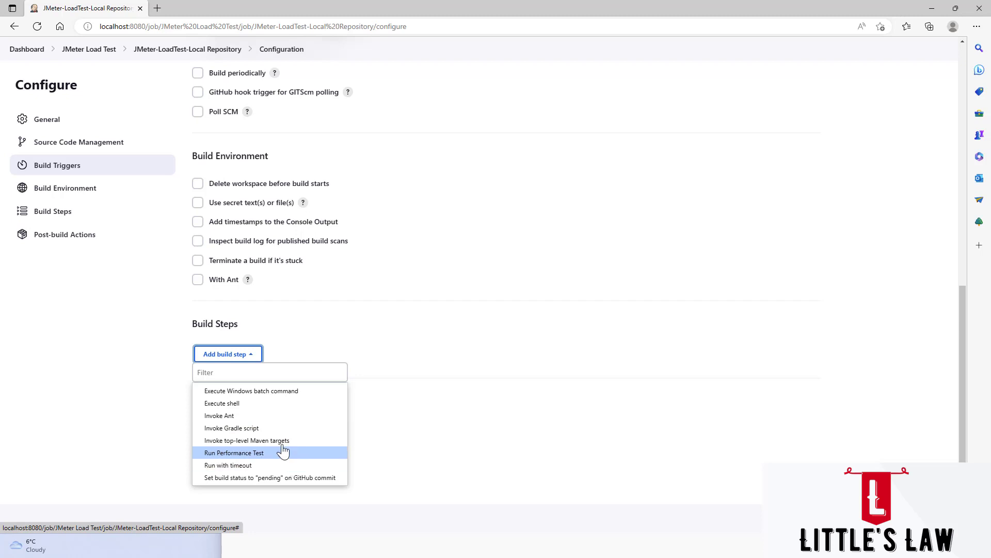
{"action": "left_click", "coordinate": [265, 396]}
{"action": "left_click", "coordinate": [239, 433]}
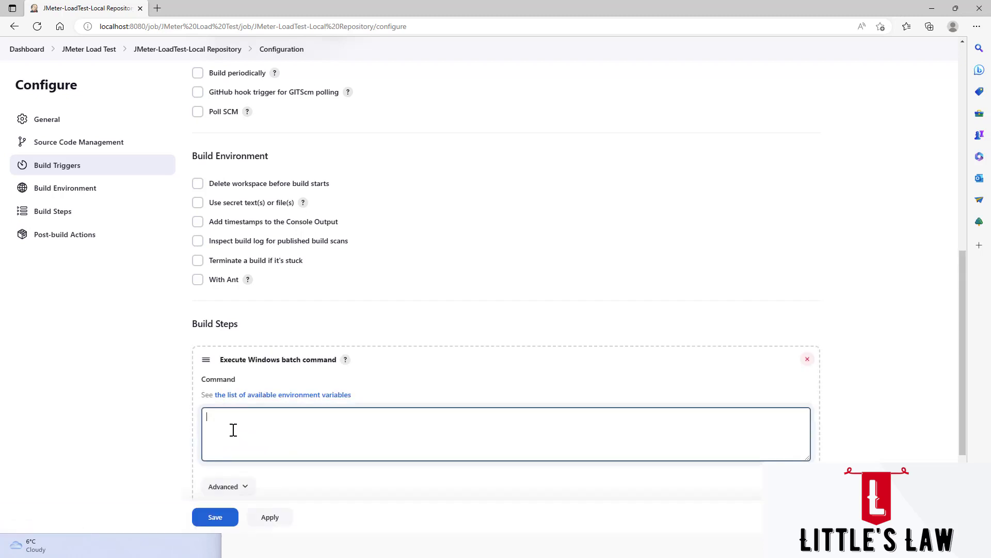
In the Notepad notes, append "- Done" to step 3 and a trailing dash to step 4, then return to the Jenkins command field
{"action": "scroll", "coordinate": [233, 430], "scroll_direction": "down", "scroll_amount": 1}
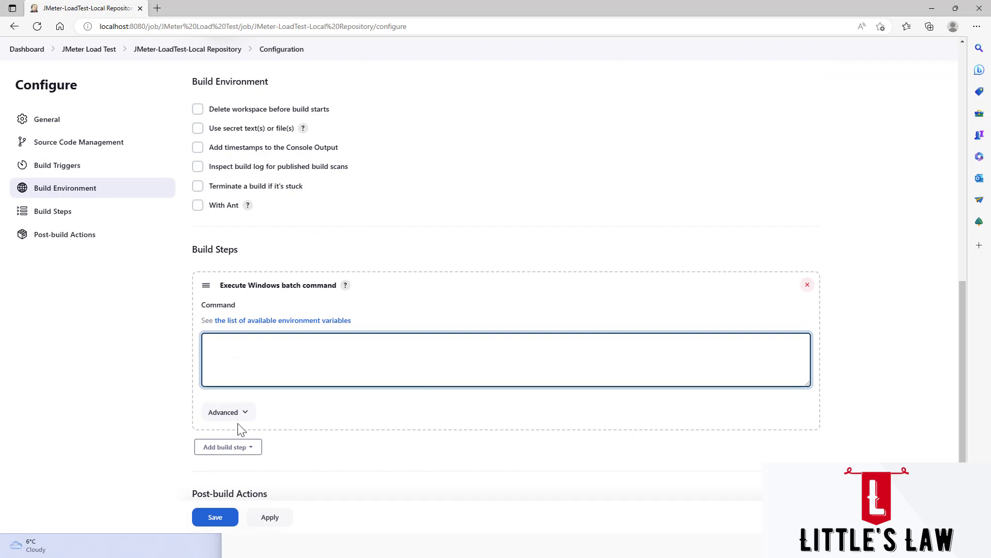
{"action": "left_click", "coordinate": [286, 548]}
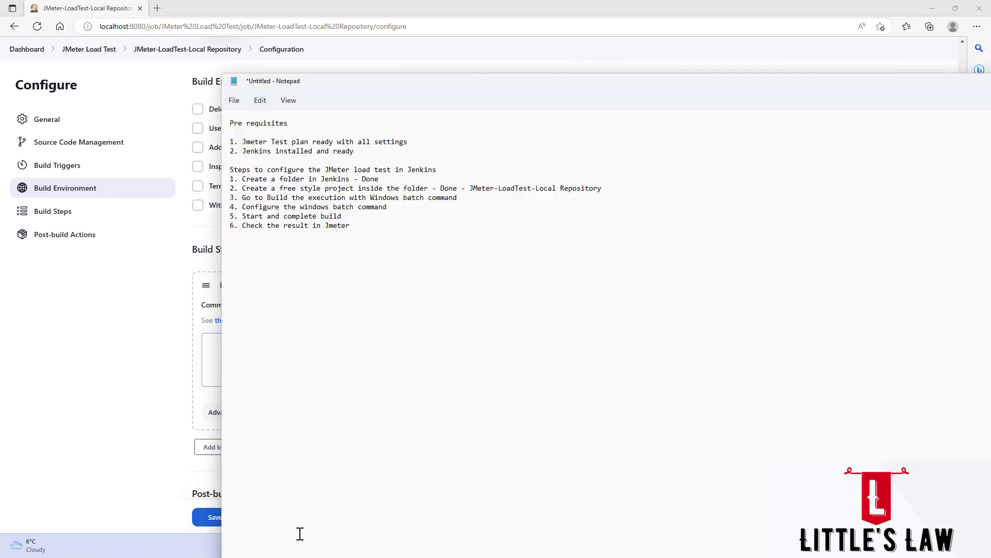
{"action": "left_click", "coordinate": [400, 208]}
{"action": "left_click", "coordinate": [463, 197]}
{"action": "type", "text": "- Done"}
{"action": "left_click_drag", "start_coordinate": [352, 197], "coordinate": [440, 198]}
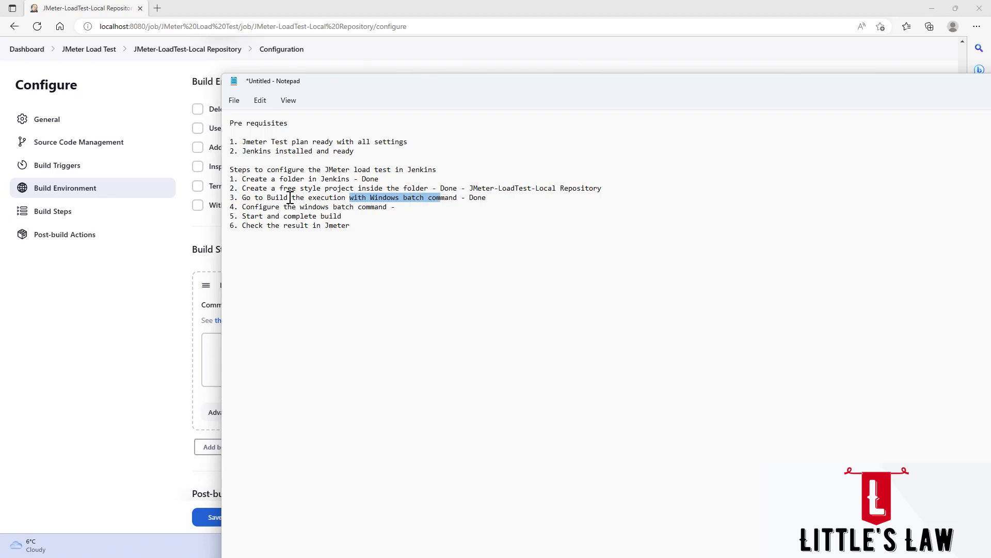
{"action": "left_click", "coordinate": [209, 347]}
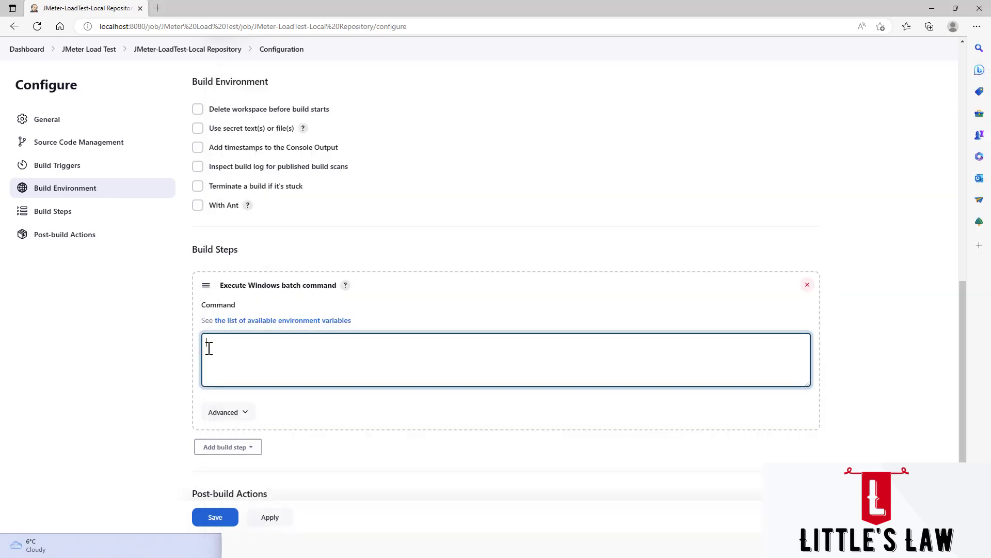
Under step 4 of the Notepad notes, add the separate line "3 Part of this windows batch command" with blank lines around it
{"action": "left_click", "coordinate": [296, 543]}
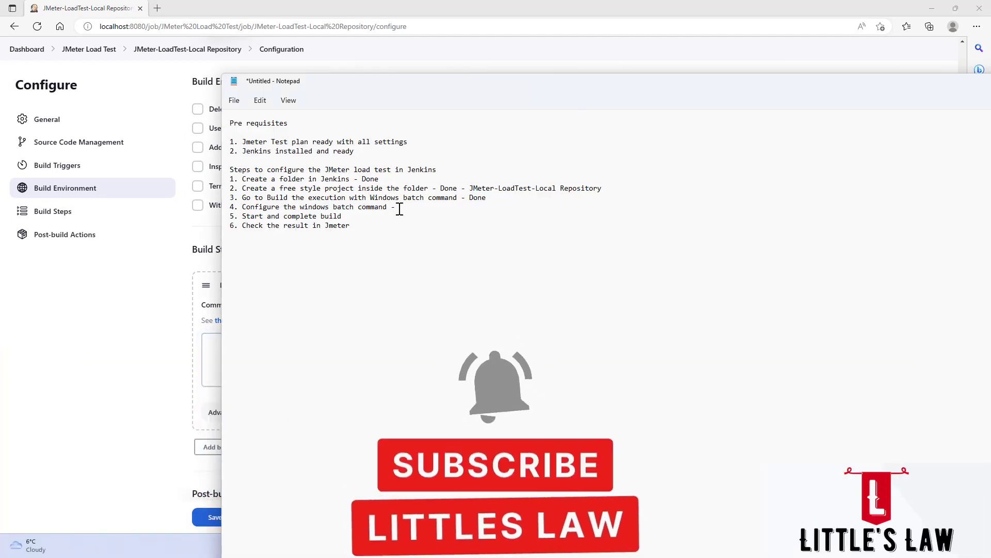
{"action": "key", "text": "Return"}
{"action": "key", "text": "Return"}
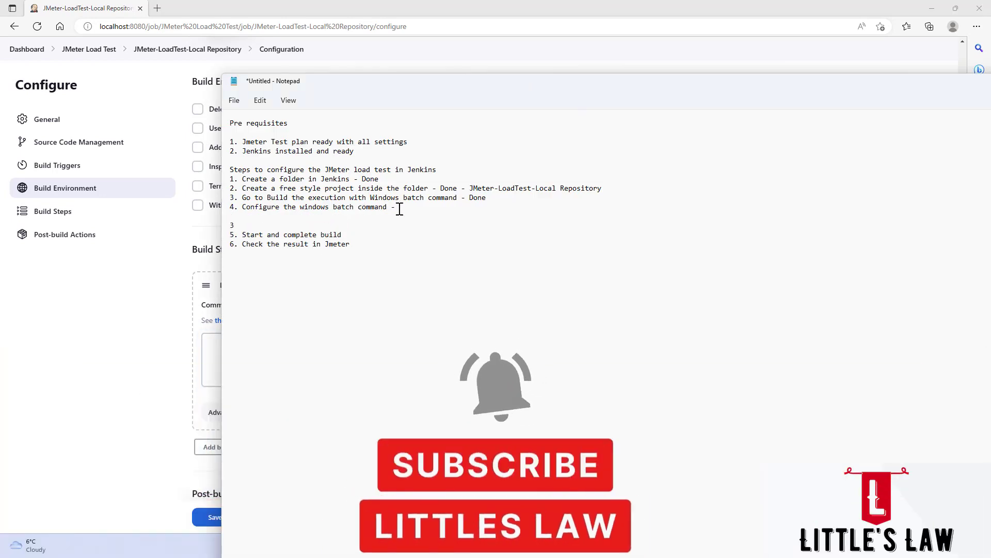
{"action": "type", "text": "3"}
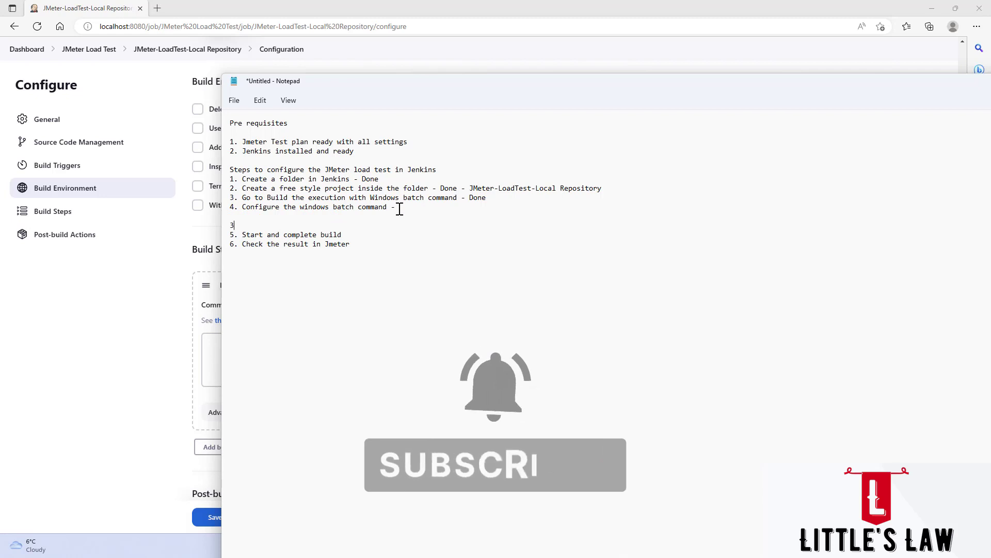
{"action": "type", "text": " Part of this"}
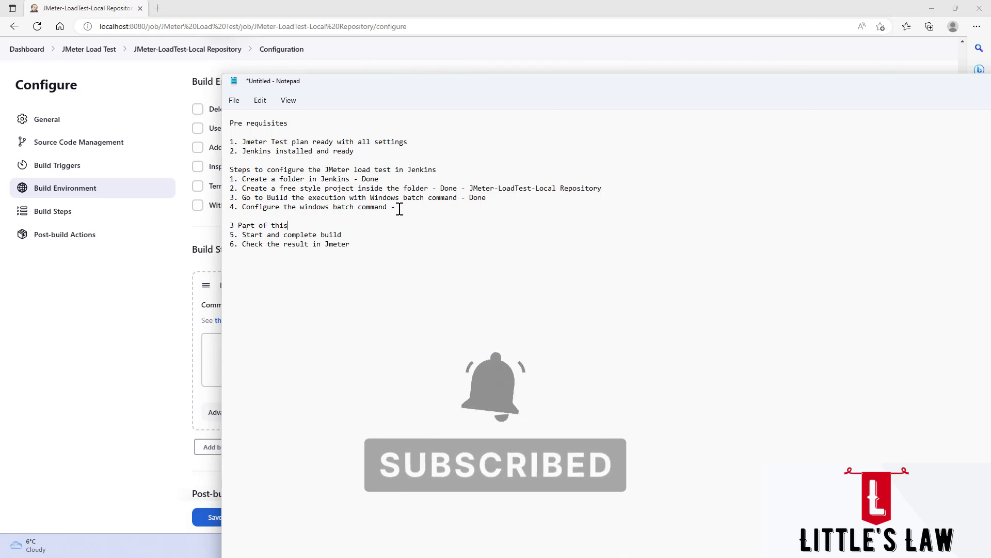
{"action": "type", "text": " windows bat"}
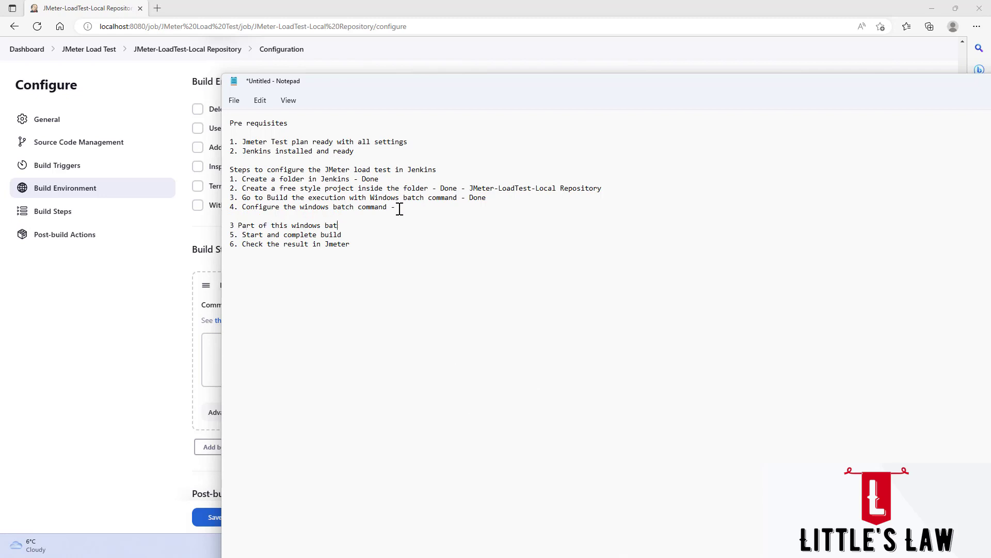
{"action": "type", "text": "ch command"}
{"action": "key", "text": "Return"}
{"action": "key", "text": "Return"}
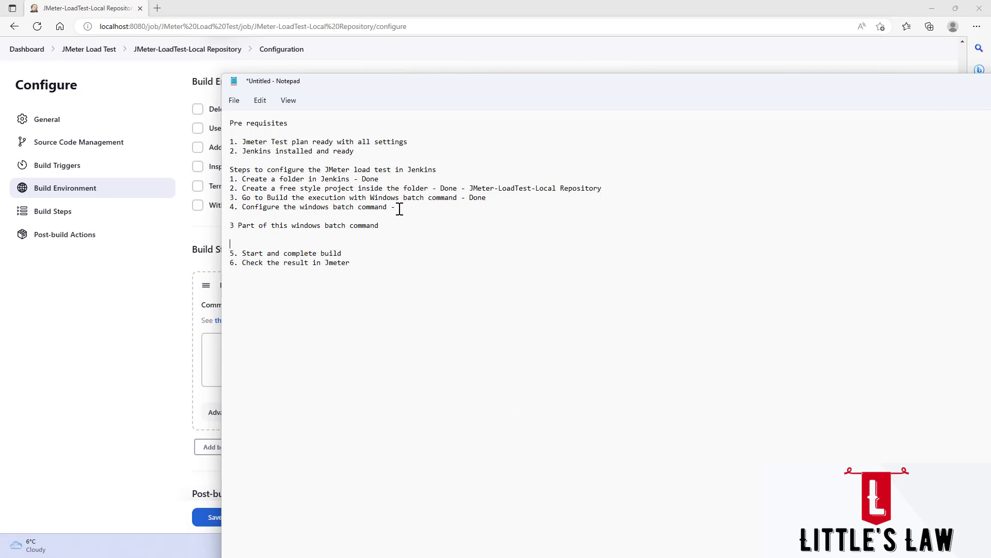
List "1. Configure the jmeter location", "2. Configure the jmeter script" and "3. Configure the jmeter result" below that heading, followed by blank lines
{"action": "type", "text": "1. Configure the jmeter location"}
{"action": "key", "text": "Return"}
{"action": "type", "text": "2"}
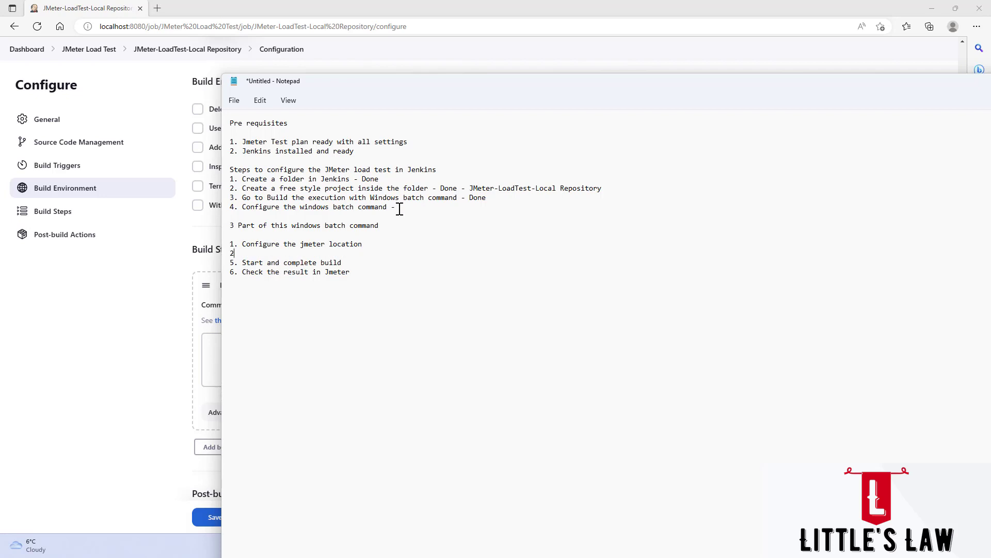
{"action": "type", "text": ". Configure the jmeter script"}
{"action": "key", "text": "Return"}
{"action": "type", "text": "3. "}
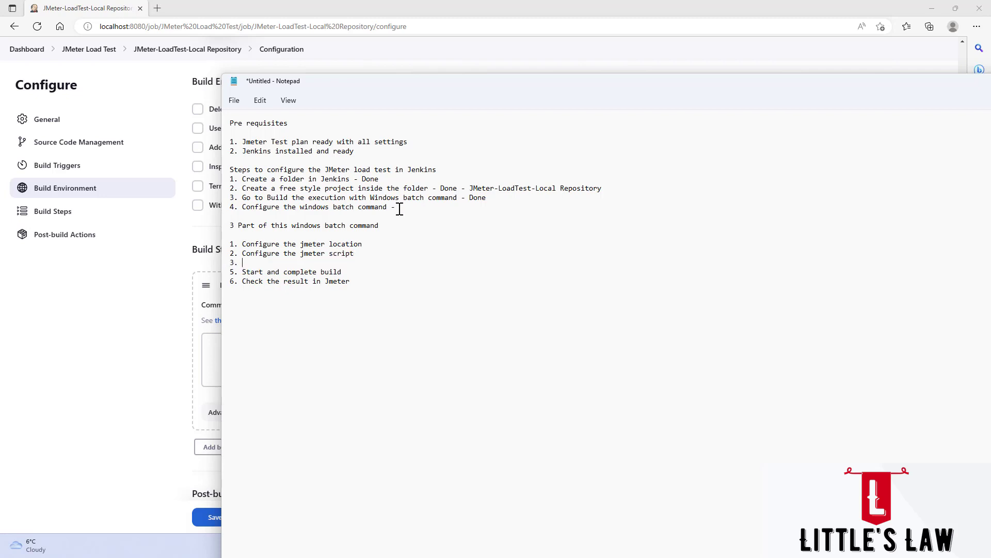
{"action": "type", "text": "Configure the jmeter result"}
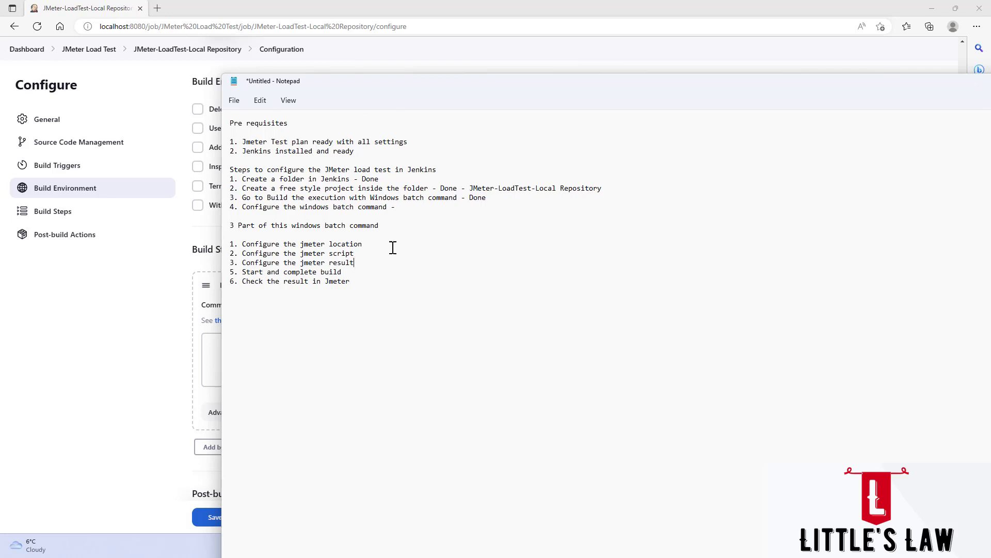
{"action": "left_click", "coordinate": [377, 244]}
{"action": "left_click", "coordinate": [361, 265]}
{"action": "key", "text": "Return"}
{"action": "key", "text": "Return"}
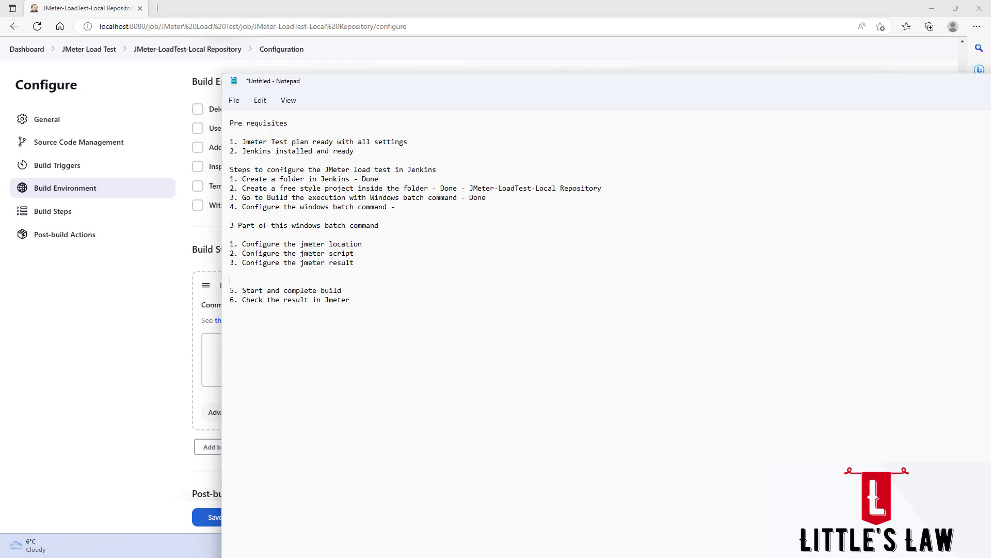
Copy the JMeter bin folder path from File Explorer into the notes' jmeter location line and append "\jmeter"
{"action": "left_click", "coordinate": [378, 244]}
{"action": "left_click", "coordinate": [188, 542]}
{"action": "left_click", "coordinate": [443, 546]}
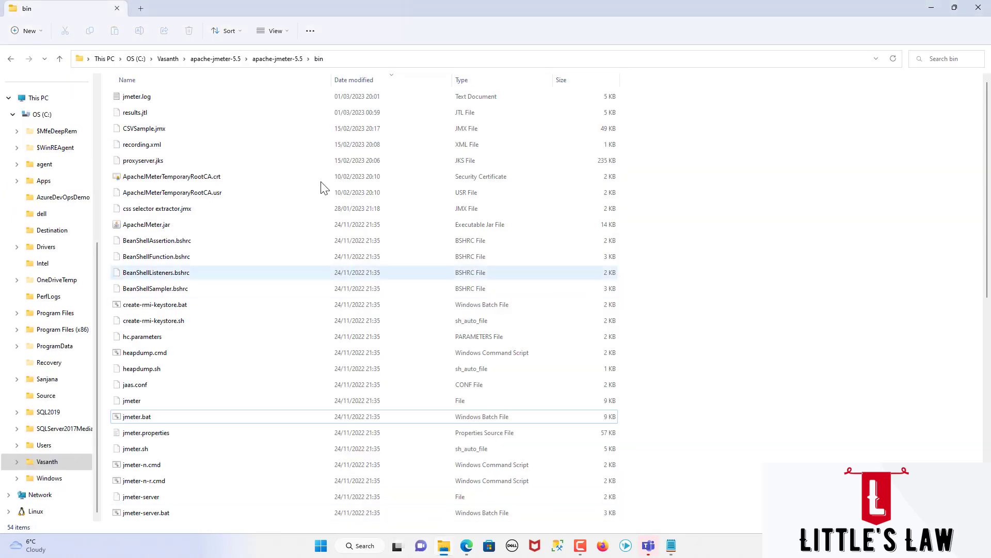
{"action": "left_click", "coordinate": [367, 60]}
{"action": "key", "text": "ctrl+c"}
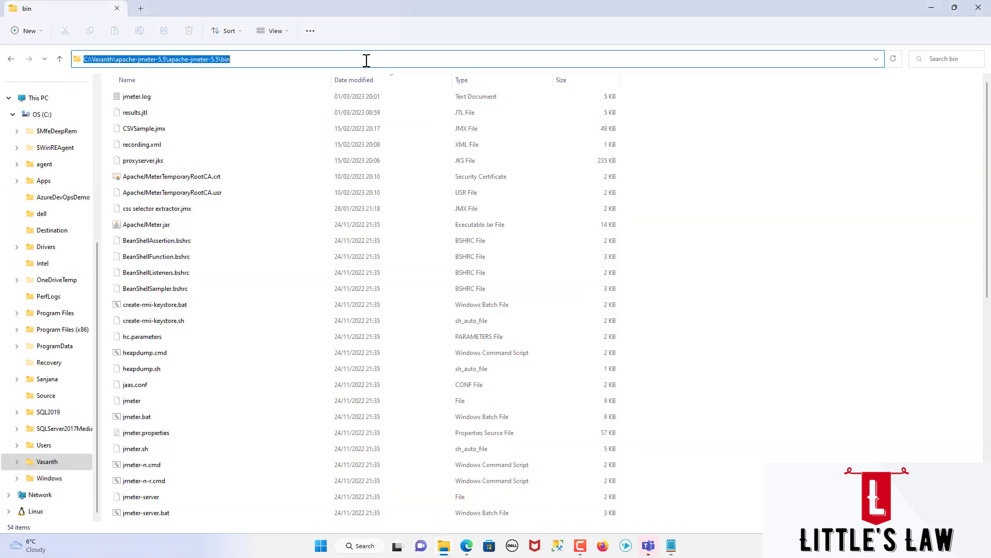
{"action": "key", "text": "alt+Tab"}
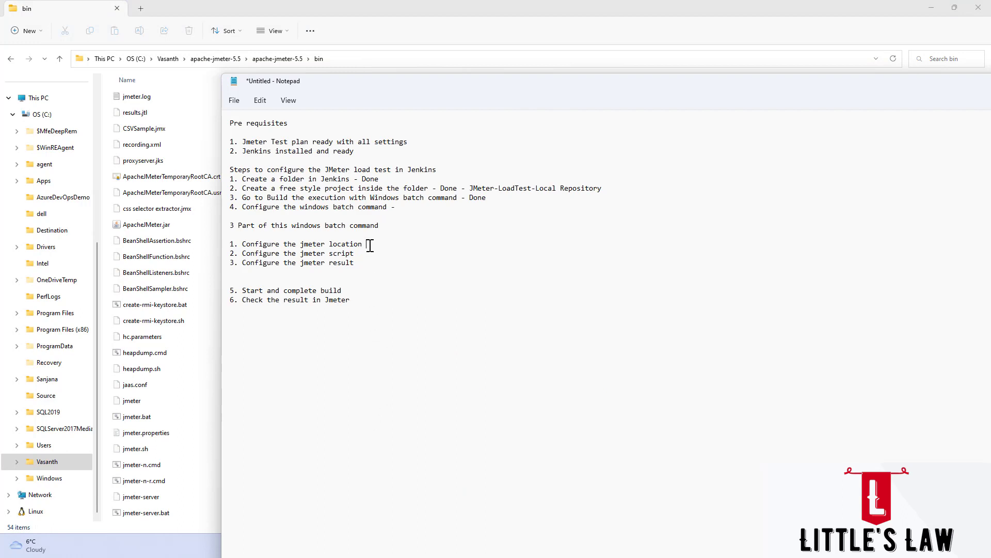
{"action": "key", "text": "ctrl+v"}
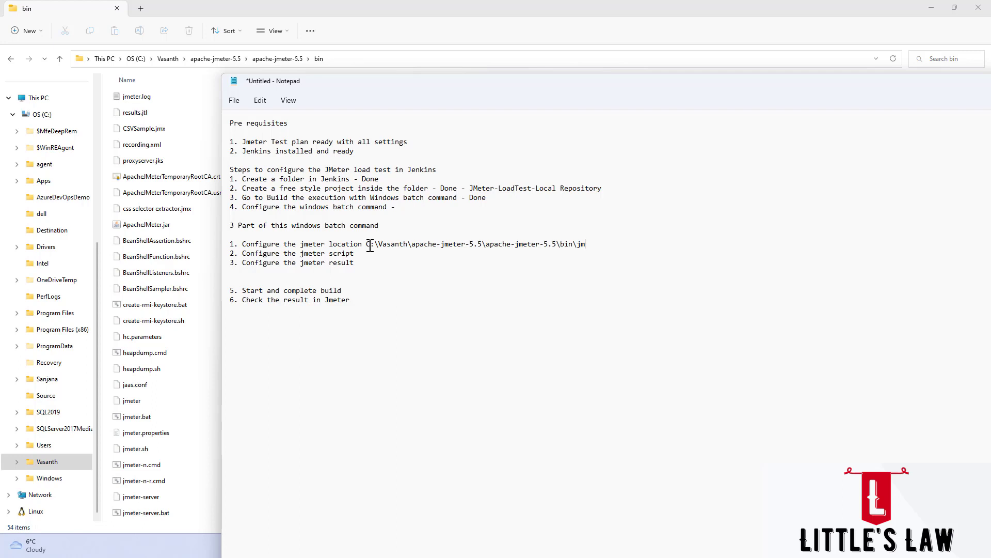
{"action": "type", "text": "\\jmeter"}
Copy the bin folder path into the notes' jmeter script line and append the script file name "\CSVSample.jmx"
{"action": "left_click", "coordinate": [339, 59]}
{"action": "key", "text": "ctrl+c"}
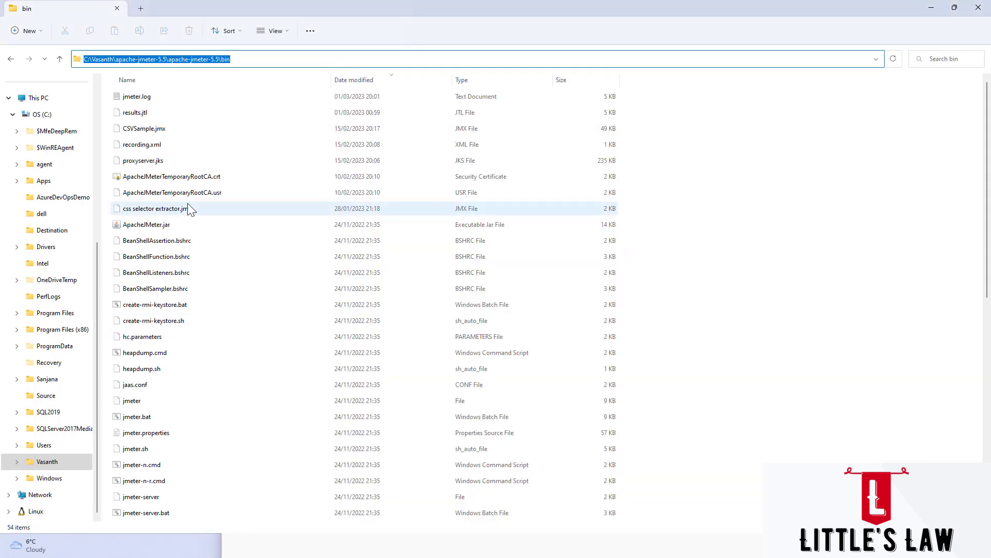
{"action": "left_click", "coordinate": [137, 132]}
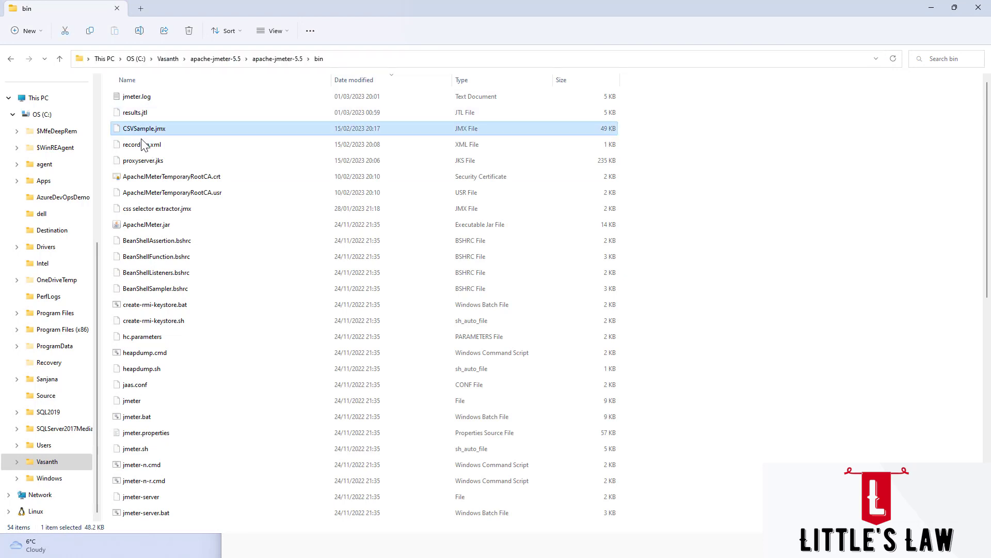
{"action": "double_click", "coordinate": [148, 132]}
{"action": "key", "text": "alt+Tab"}
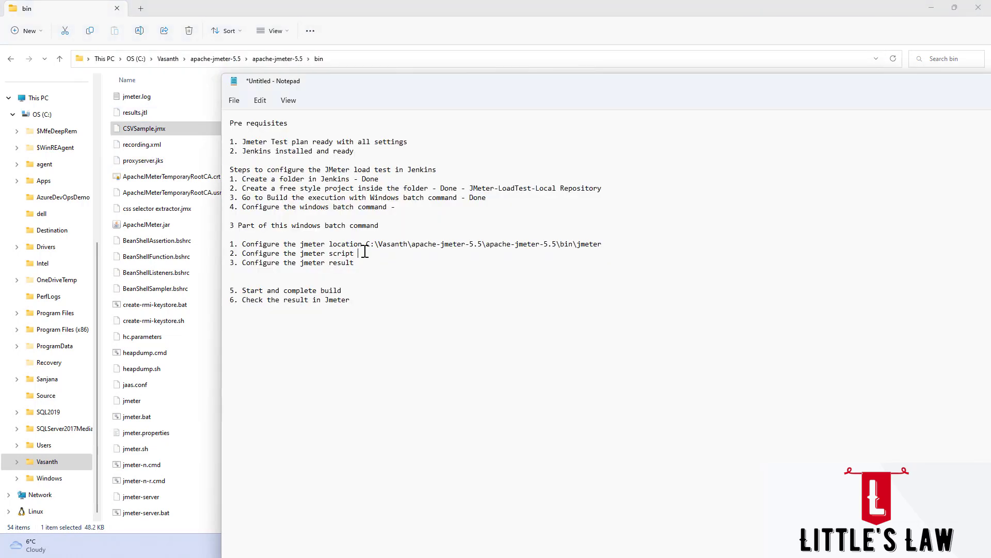
{"action": "left_click", "coordinate": [362, 255]}
{"action": "key", "text": "ctrl+v"}
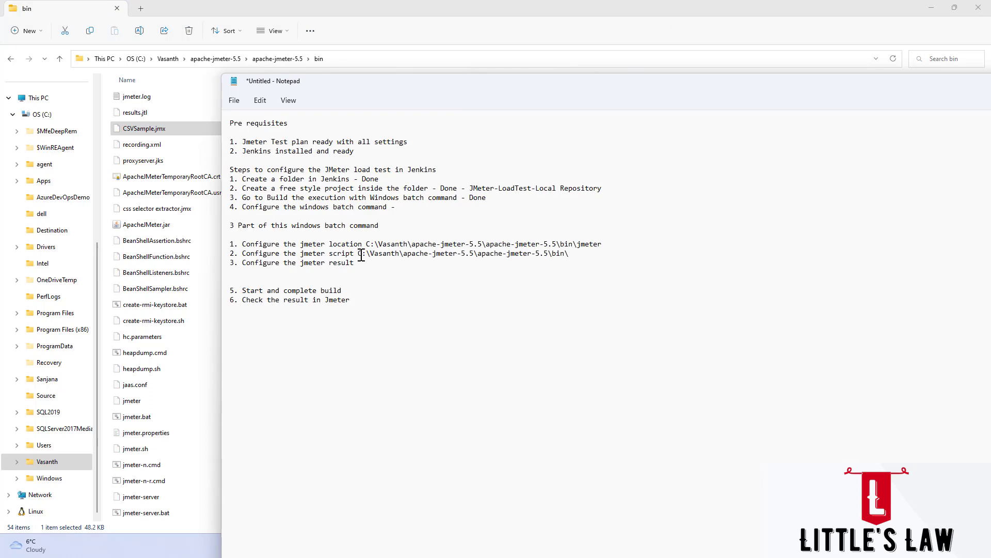
{"action": "type", "text": "\\CSVSample.jmx"}
Copy the bin folder path into the notes' jmeter result line, append "\TestResult0103.jtl", and review the three paths
{"action": "left_click", "coordinate": [342, 60]}
{"action": "key", "text": "ctrl+c"}
{"action": "key", "text": "alt+Tab"}
{"action": "key", "text": "ctrl+v"}
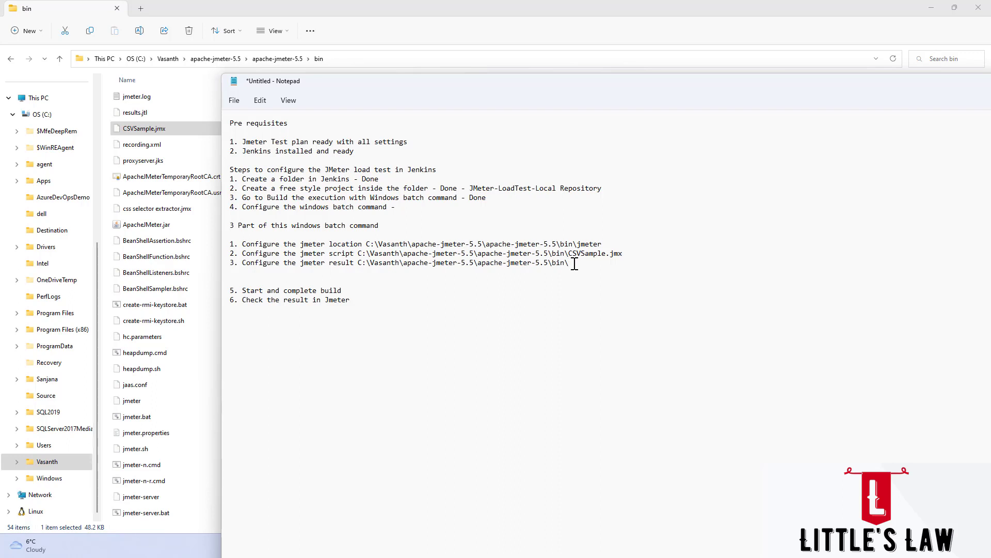
{"action": "type", "text": "\\TestResult0103.jtl"}
{"action": "left_click", "coordinate": [372, 244]}
{"action": "left_click_drag", "start_coordinate": [380, 244], "coordinate": [557, 244]}
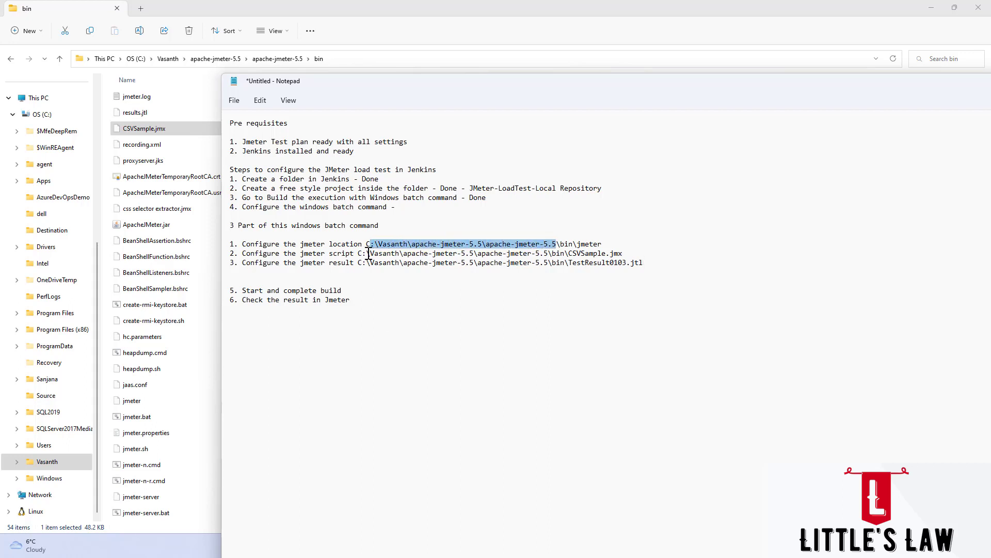
{"action": "left_click_drag", "start_coordinate": [368, 253], "coordinate": [457, 253]}
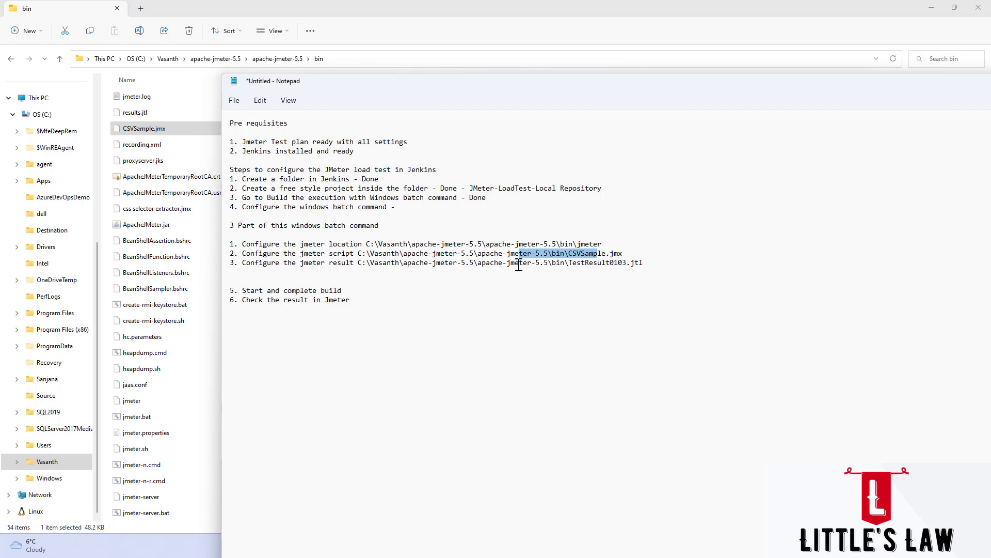
{"action": "left_click_drag", "start_coordinate": [499, 263], "coordinate": [541, 263]}
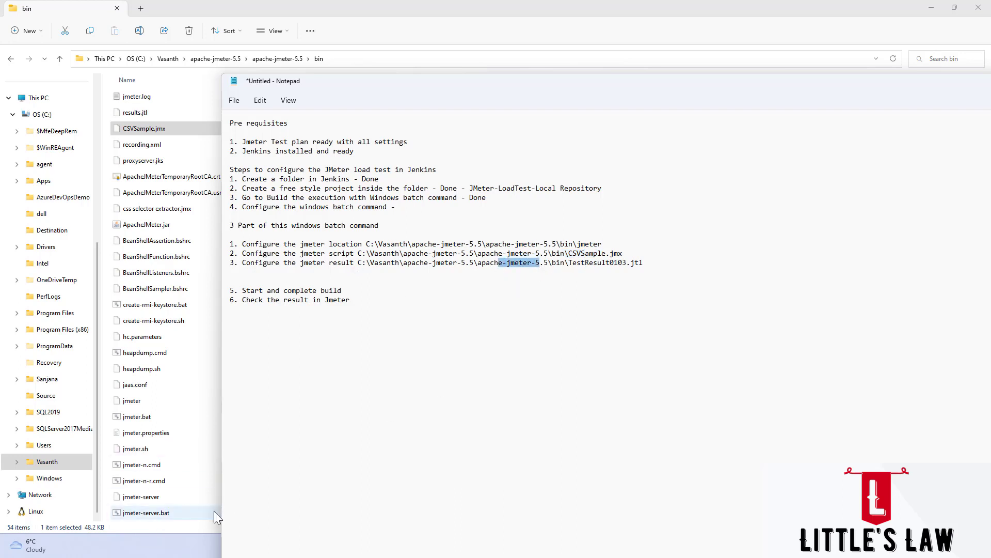
Copy the jmeter location path from the notes into the Jenkins batch command field and add "-n -t" after it
{"action": "mouse_move", "coordinate": [174, 549]}
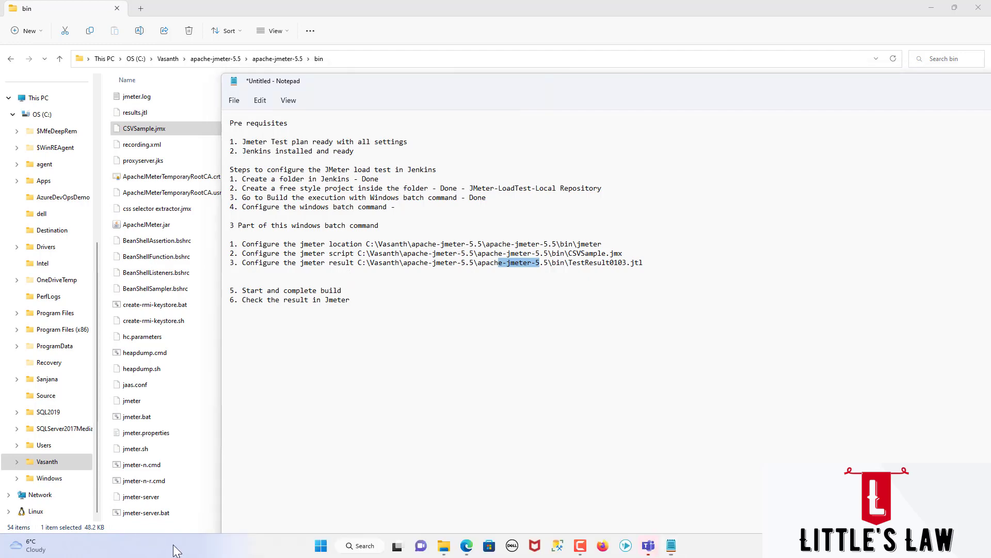
{"action": "mouse_move", "coordinate": [466, 545]}
{"action": "left_click", "coordinate": [510, 487]}
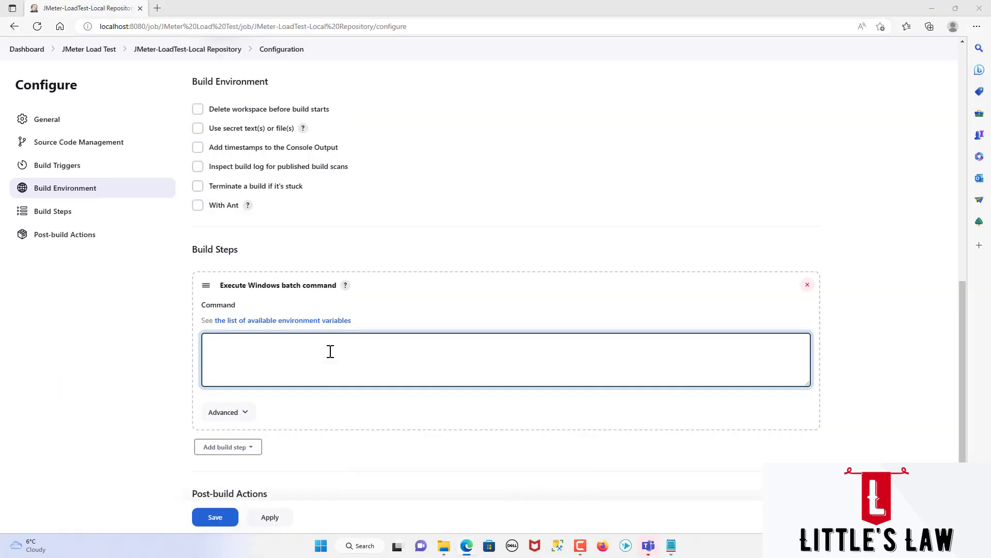
{"action": "key", "text": "alt+Tab"}
{"action": "left_click_drag", "start_coordinate": [366, 243], "coordinate": [602, 245]}
{"action": "key", "text": "ctrl+c"}
{"action": "key", "text": "alt+Tab"}
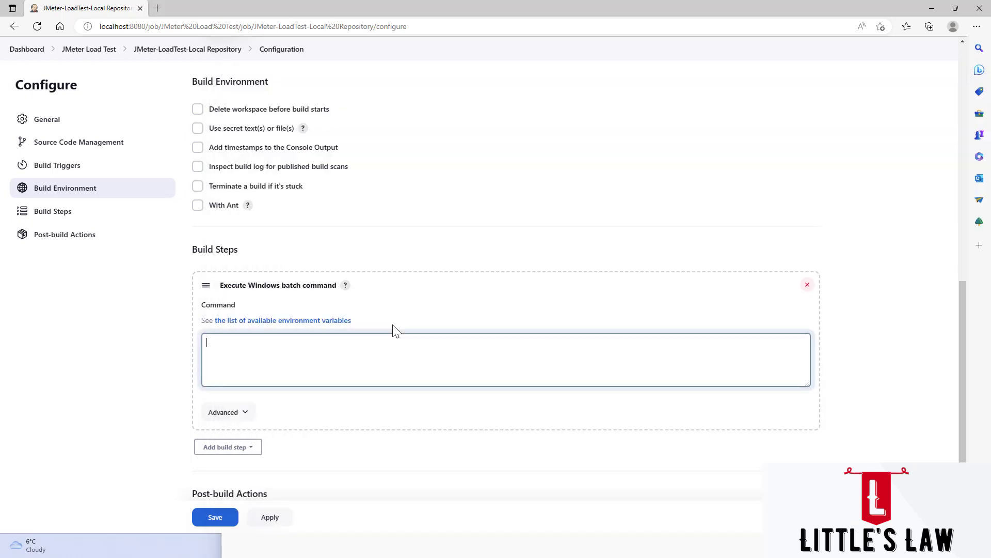
{"action": "key", "text": "ctrl+v"}
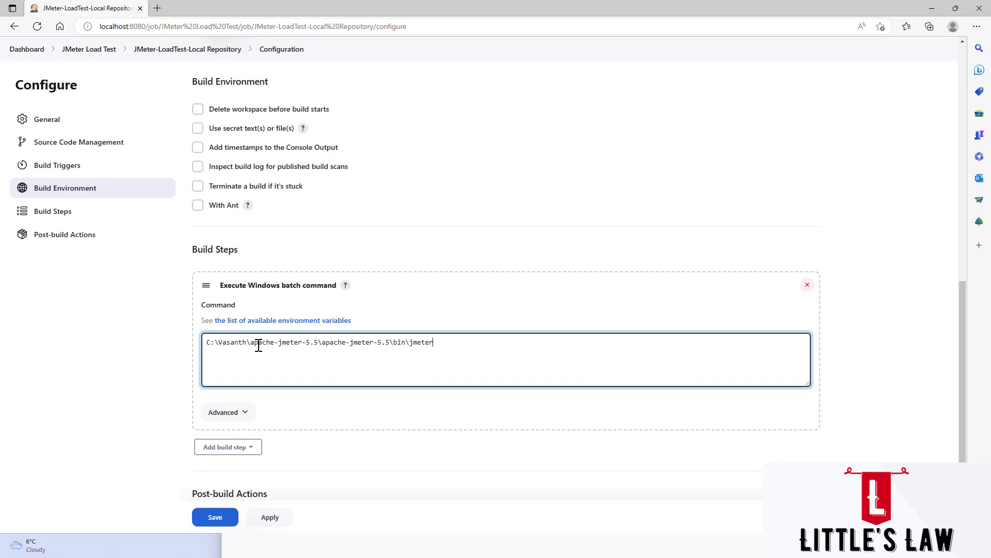
{"action": "type", "text": "-n -t"}
Copy the CSVSample.jmx script path from the notes to the end of the Jenkins batch command and add "-l" after it
{"action": "key", "text": "alt+Tab"}
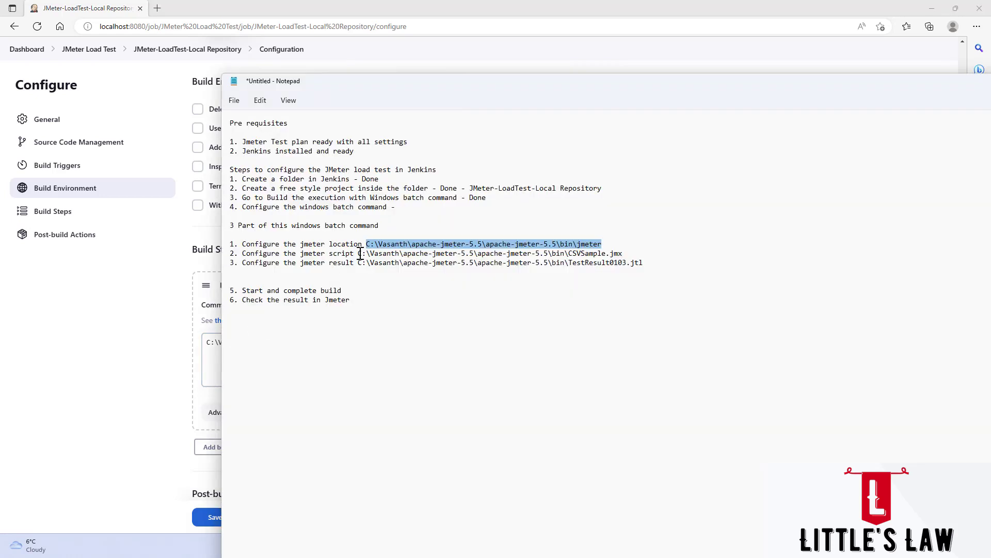
{"action": "left_click_drag", "start_coordinate": [360, 253], "coordinate": [623, 253]}
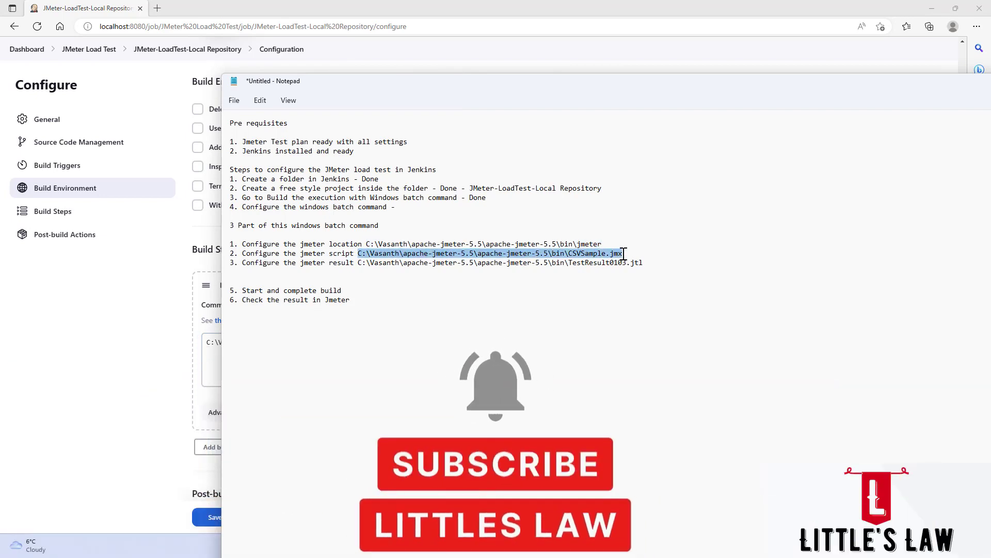
{"action": "key", "text": "ctrl+c"}
{"action": "key", "text": "alt+Tab"}
{"action": "key", "text": "ctrl+v"}
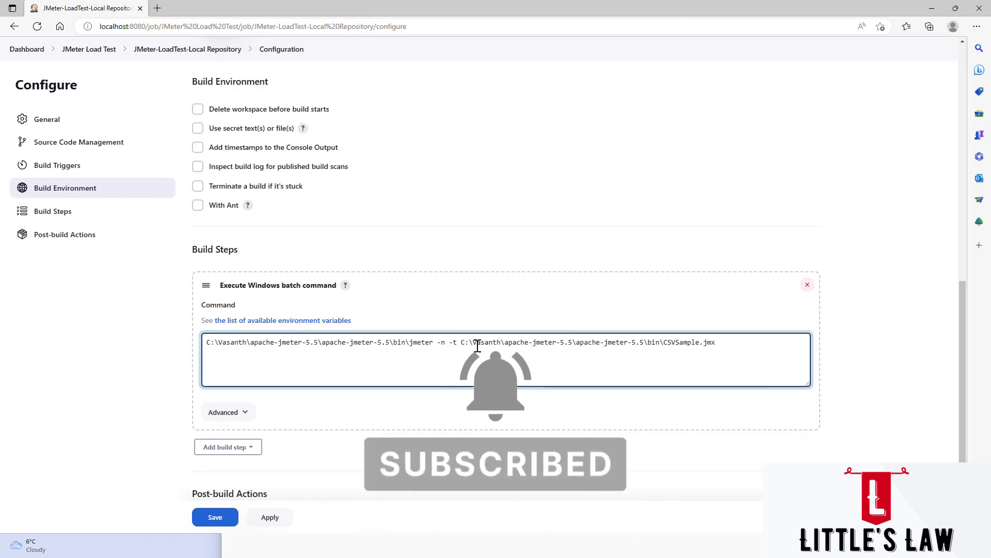
{"action": "type", "text": "-l"}
Copy the TestResult0103.jtl result path from the notes to the end of the Jenkins batch command
{"action": "key", "text": "alt+Tab"}
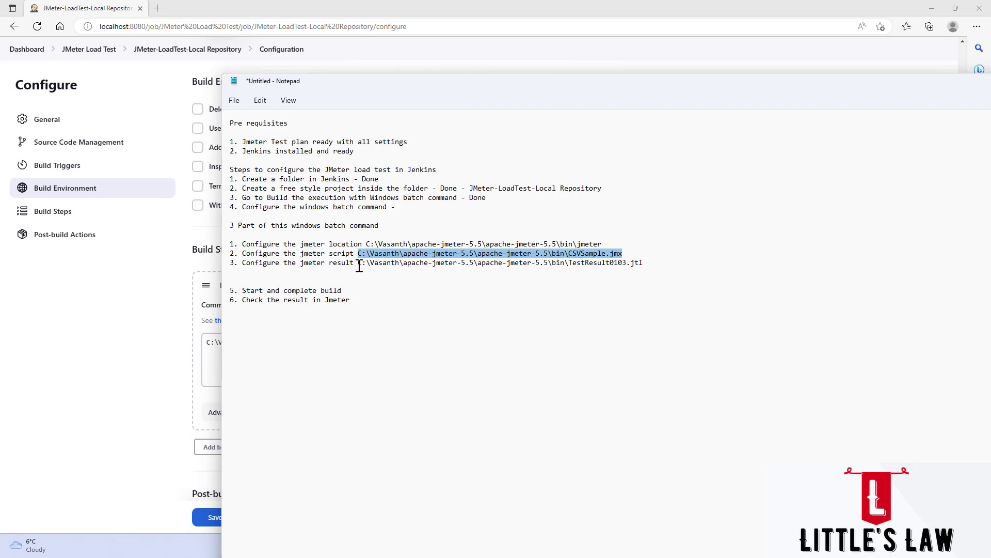
{"action": "left_click_drag", "start_coordinate": [358, 265], "coordinate": [645, 264]}
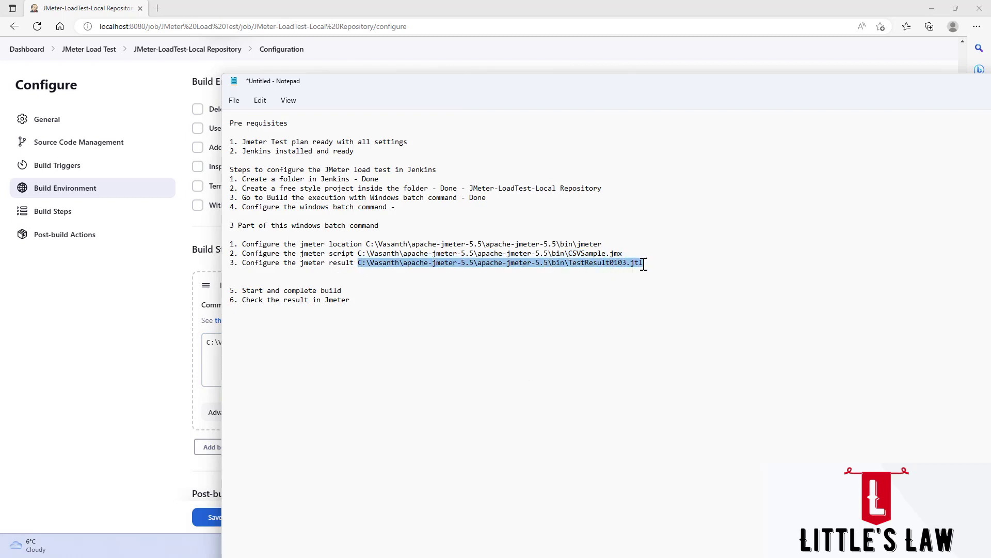
{"action": "key", "text": "ctrl+c"}
{"action": "key", "text": "alt+Tab"}
{"action": "key", "text": "ctrl+v"}
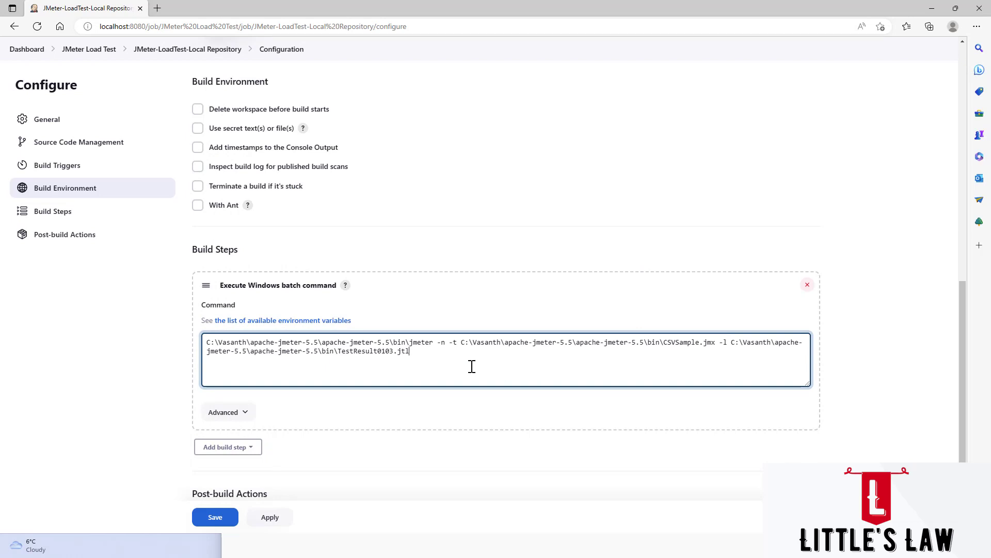
In the notes, append "-n (Non gui mode)" to the jmeter location line and insert "-t (JMeter test)" before the script path
{"action": "key", "text": "alt+Tab"}
{"action": "left_click", "coordinate": [617, 243]}
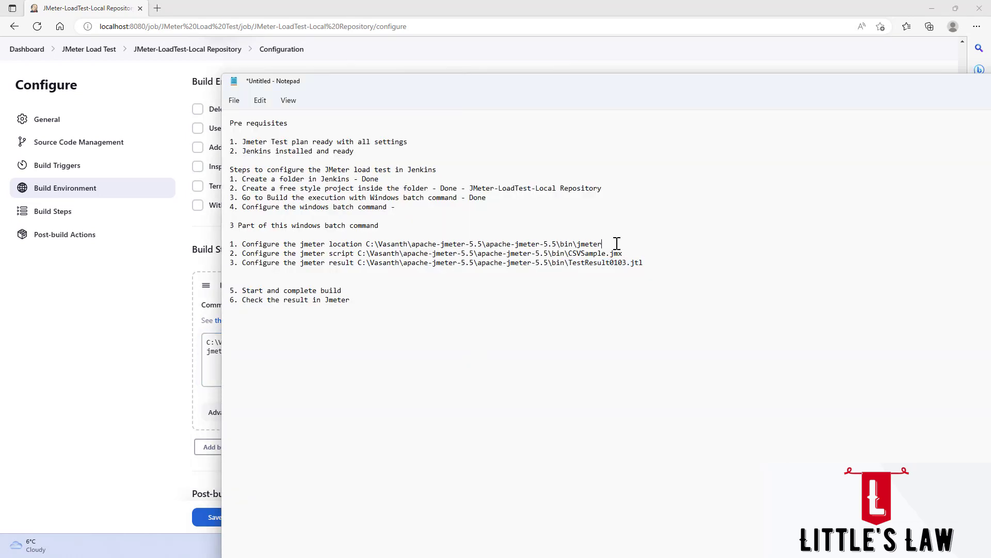
{"action": "type", "text": "-n (Non gui c"}
{"action": "key", "text": "BackSpace"}
{"action": "type", "text": "mode)"}
{"action": "type", "text": "-t ("}
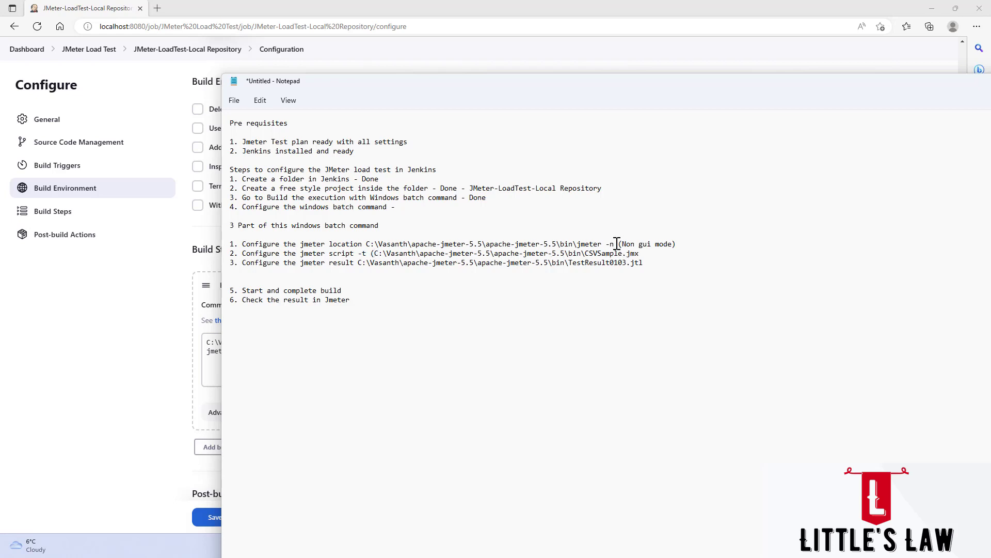
{"action": "type", "text": "JMeter test)"}
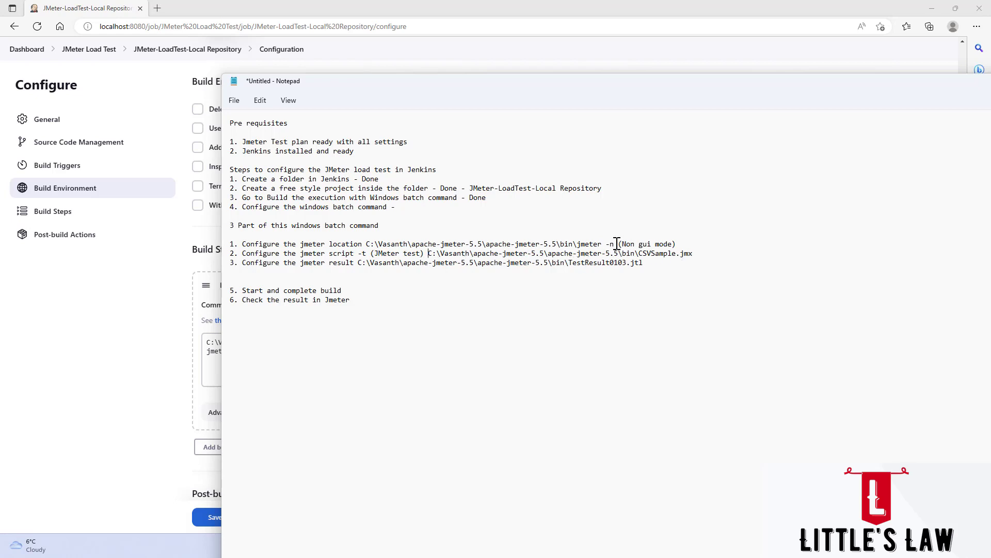
Insert "-l (JMeter result)" before the result path in the notes and review the command's parameters
{"action": "key", "text": "Down"}
{"action": "type", "text": "-l (T"}
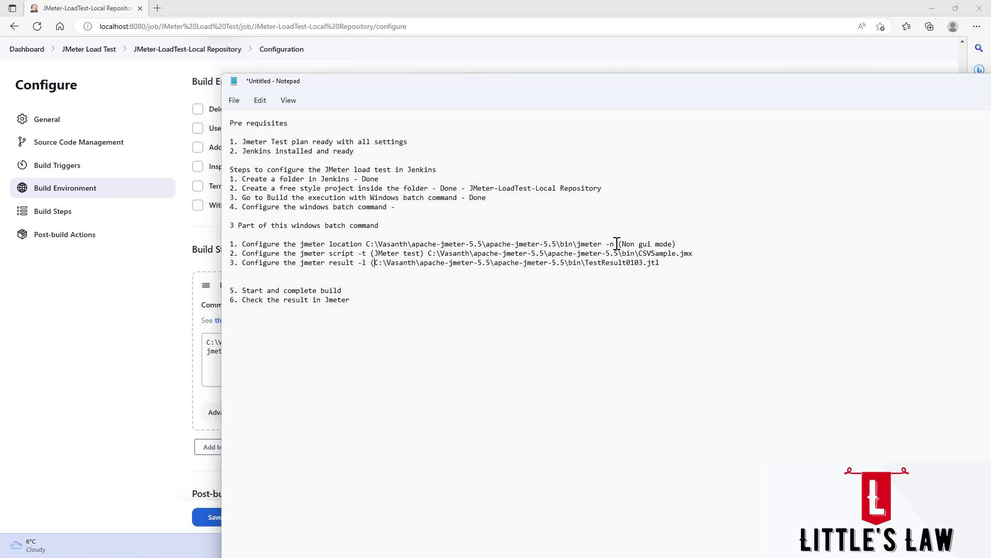
{"action": "key", "text": "BackSpace"}
{"action": "type", "text": "JMter"}
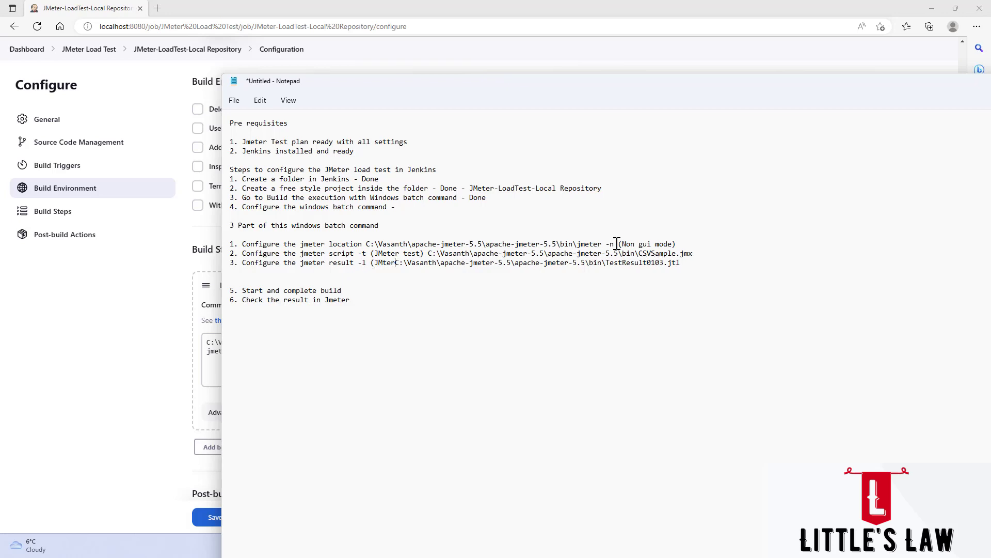
{"action": "key", "text": "BackSpace"}
{"action": "key", "text": "BackSpace"}
{"action": "type", "text": "eter result"}
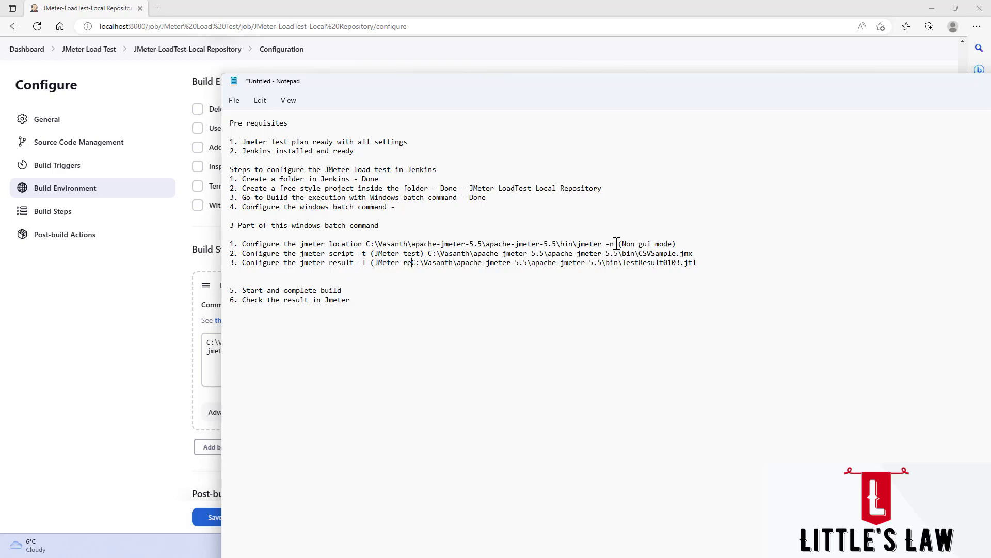
{"action": "type", "text": ")"}
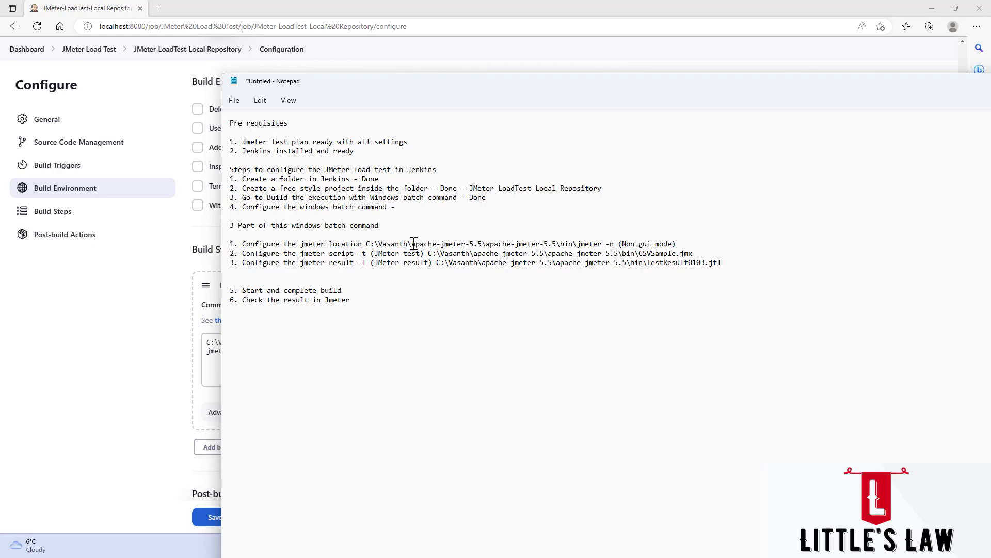
{"action": "left_click_drag", "start_coordinate": [407, 244], "coordinate": [518, 244]}
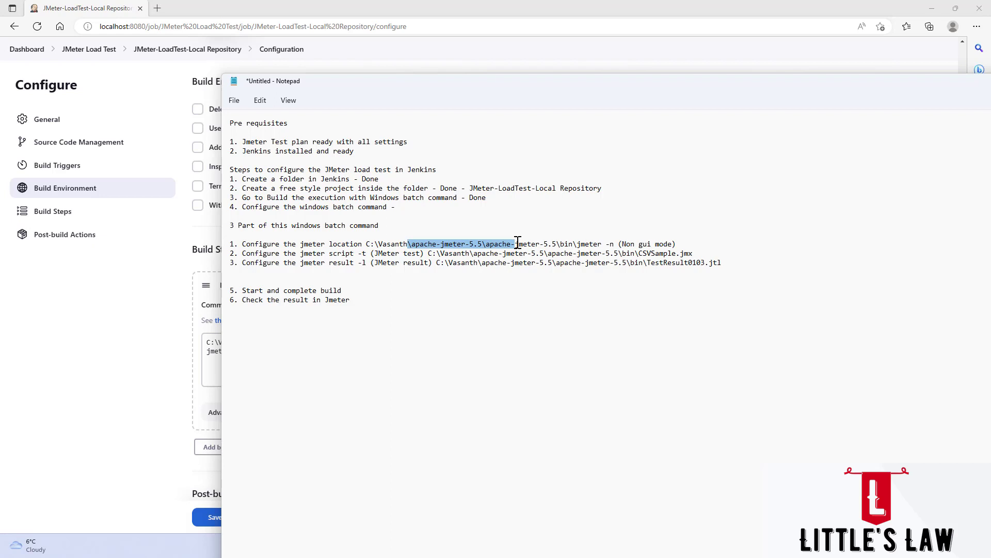
{"action": "left_click_drag", "start_coordinate": [607, 244], "coordinate": [619, 243]}
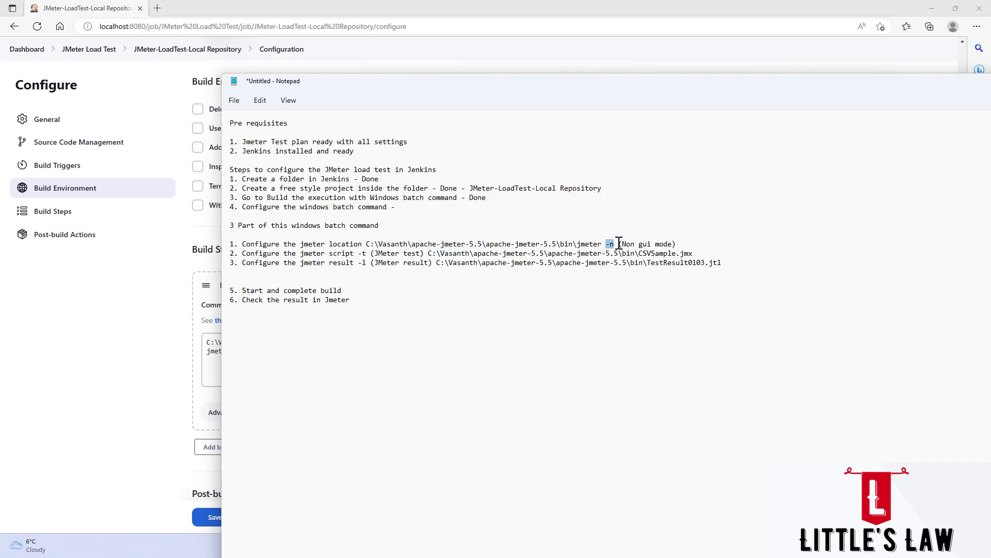
{"action": "left_click_drag", "start_coordinate": [358, 253], "coordinate": [366, 263]}
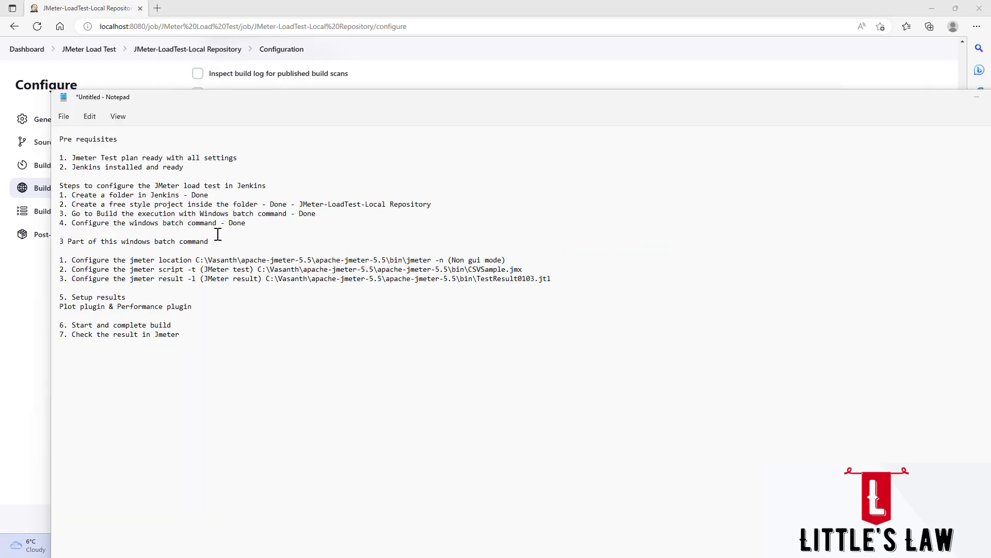
Split the notes' plugin line under "5. Setup results" into separate "Plot plugin" and "Performance plugin" lines, removing the "&"
{"action": "left_click_drag", "start_coordinate": [289, 95], "coordinate": [304, 115]}
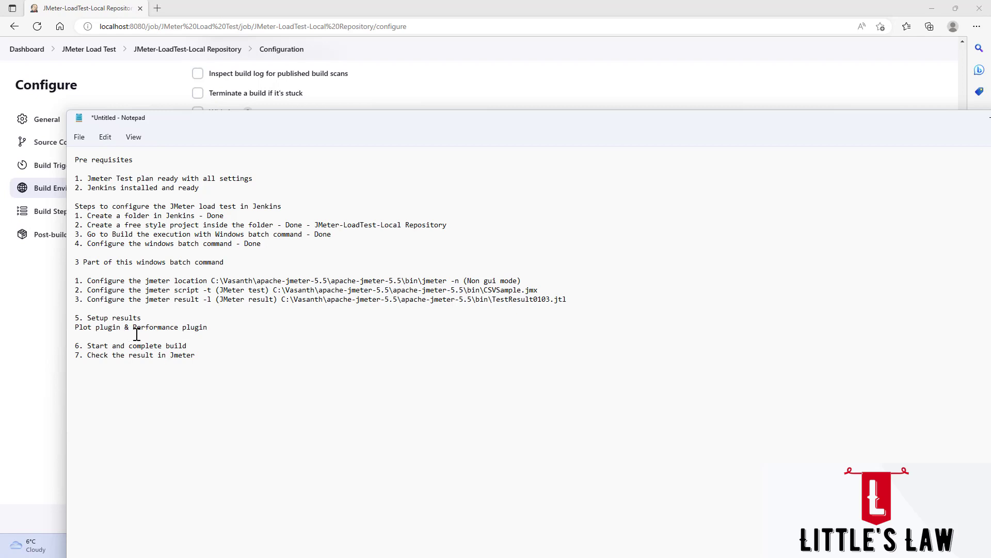
{"action": "key", "text": "Return"}
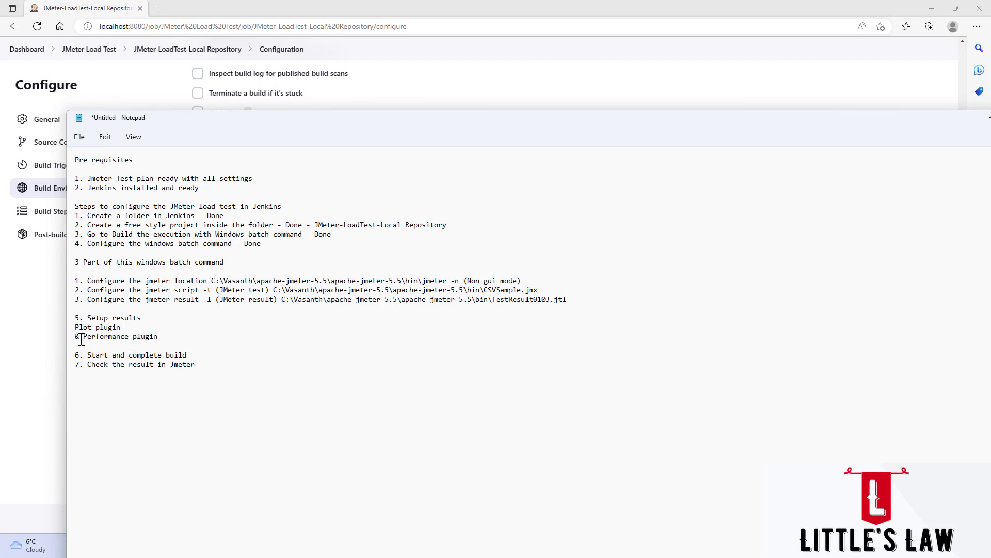
{"action": "left_click_drag", "start_coordinate": [81, 338], "coordinate": [64, 338]}
{"action": "key", "text": "Delete"}
{"action": "key", "text": "Delete"}
Return to the Jenkins project configuration and save it, staying on the page when asked about leaving
{"action": "left_click", "coordinate": [34, 321]}
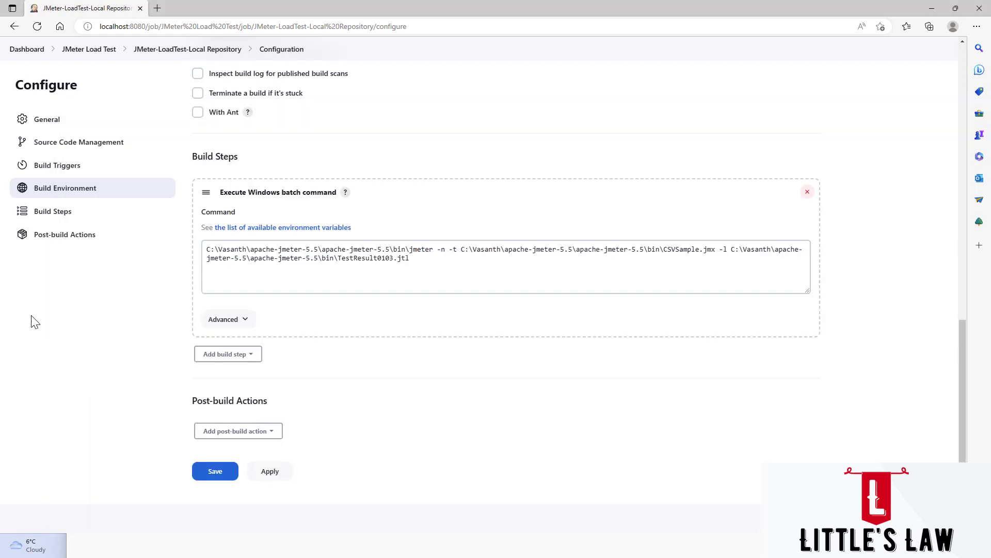
{"action": "left_click", "coordinate": [27, 49]}
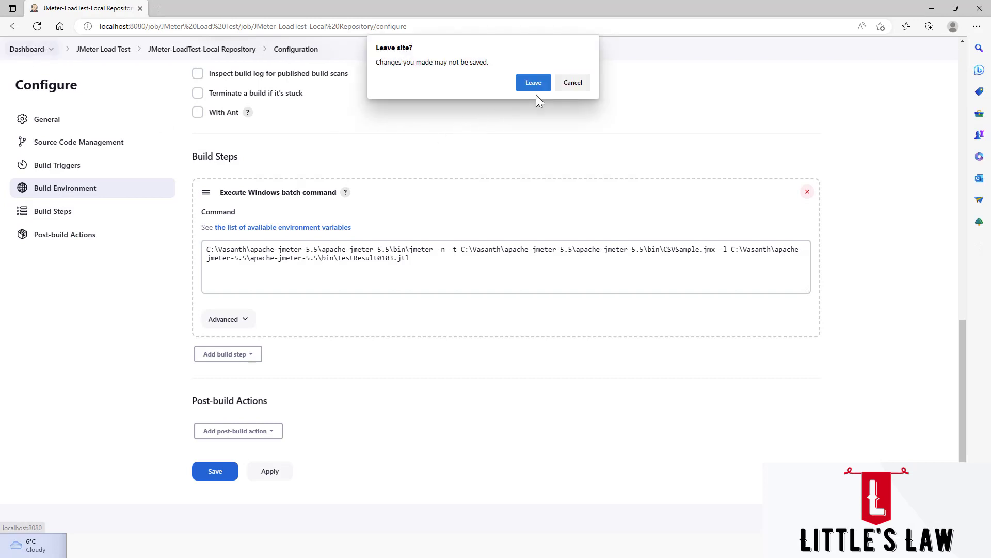
{"action": "left_click", "coordinate": [582, 83]}
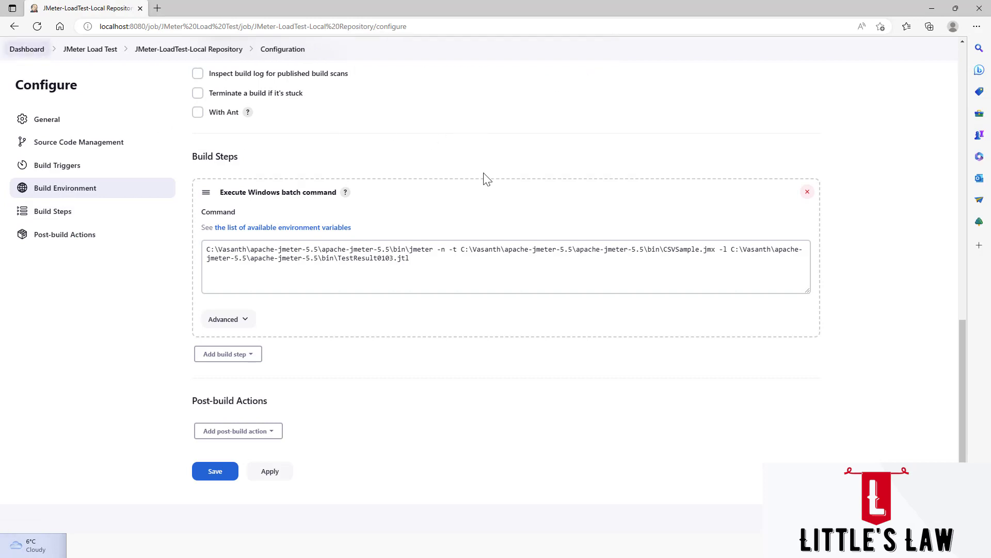
{"action": "left_click", "coordinate": [217, 472]}
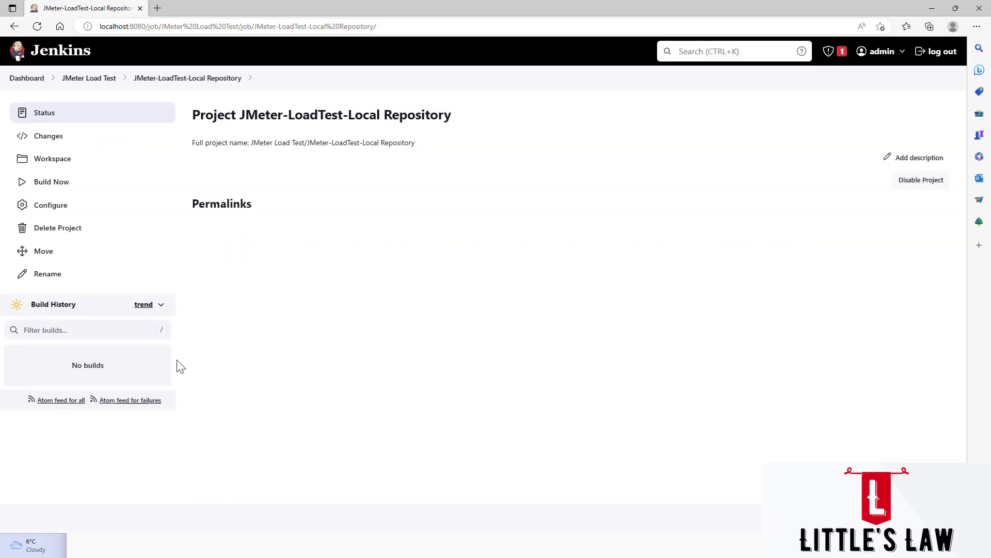
Open the Jenkins plugin manager from Manage Jenkins and check the two required plugin names in the notes
{"action": "left_click", "coordinate": [27, 79]}
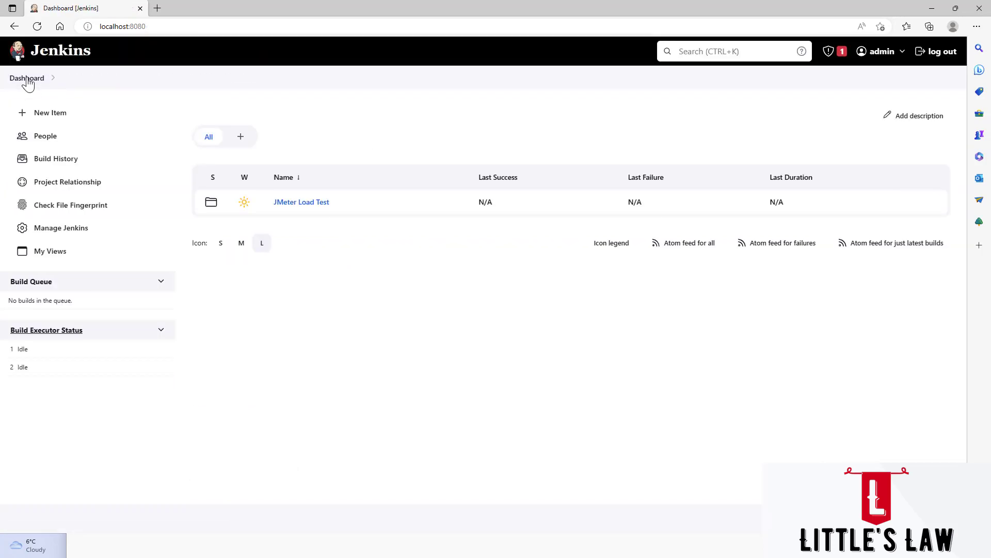
{"action": "left_click", "coordinate": [66, 236]}
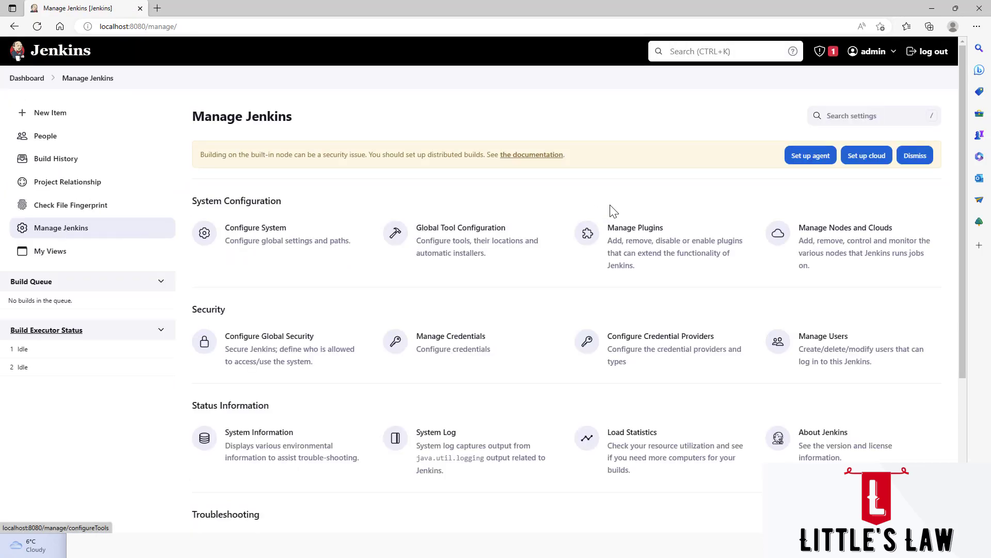
{"action": "left_click", "coordinate": [635, 243]}
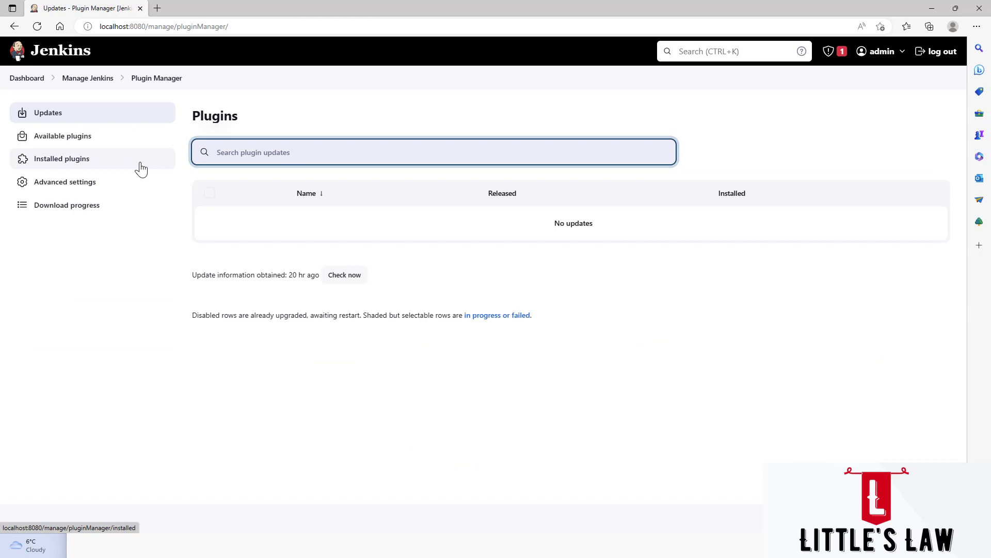
{"action": "mouse_move", "coordinate": [31, 544]}
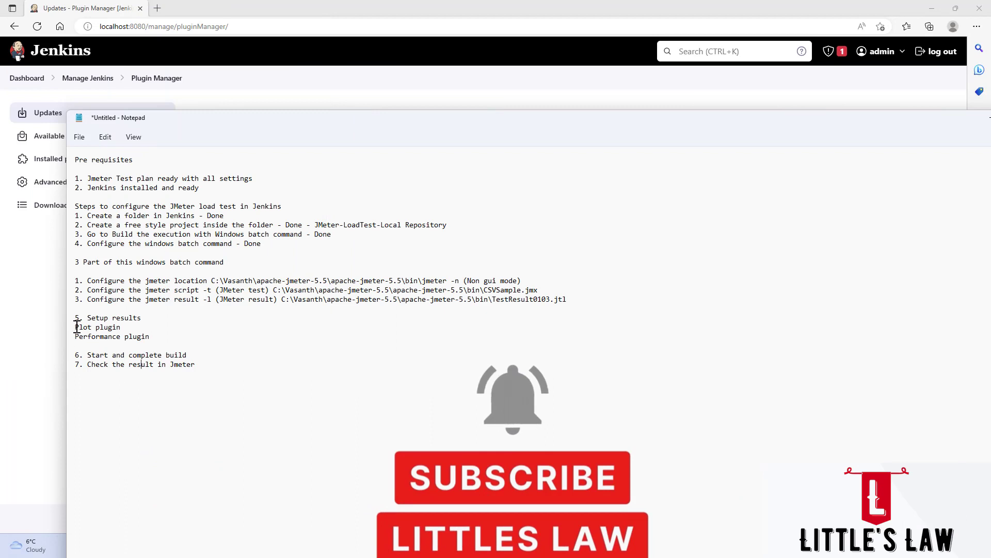
{"action": "left_click_drag", "start_coordinate": [76, 327], "coordinate": [156, 339]}
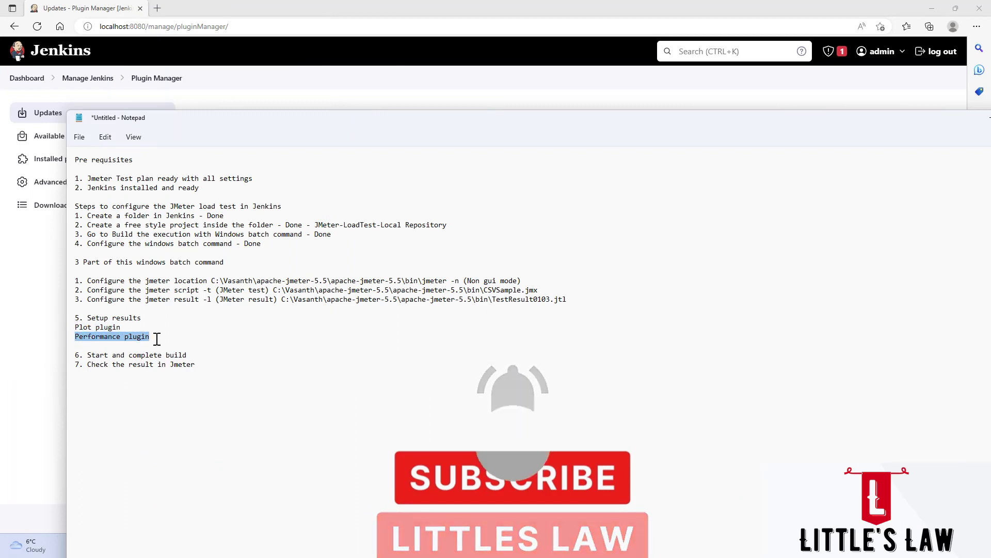
Look at the available plugins, and search the installed plugins for "plot" and "perform"
{"action": "left_click", "coordinate": [45, 141]}
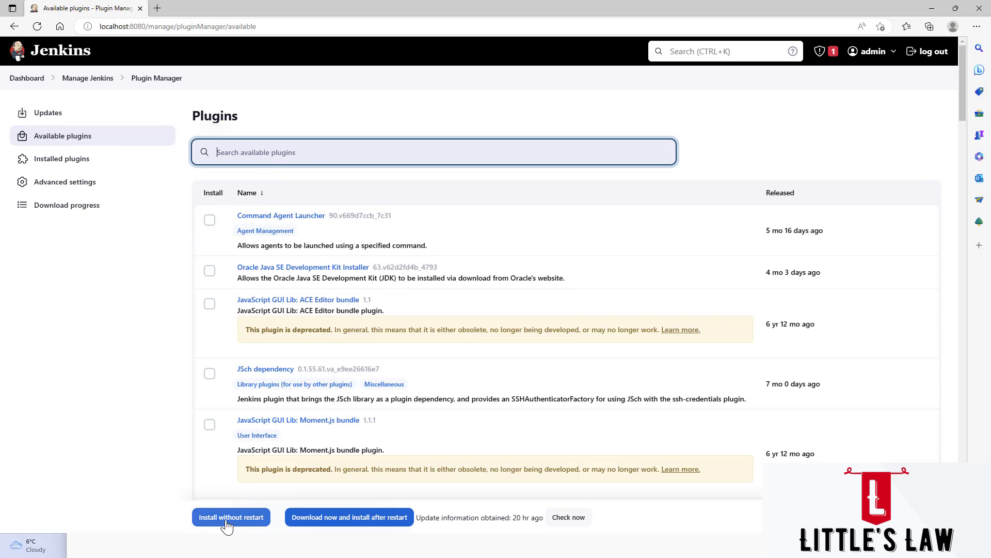
{"action": "left_click", "coordinate": [63, 162]}
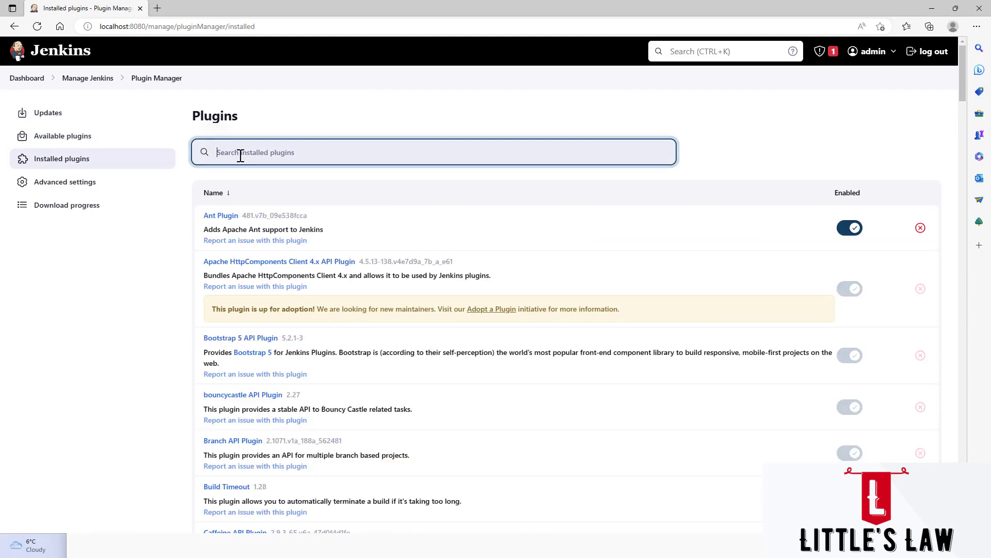
{"action": "type", "text": "plot"}
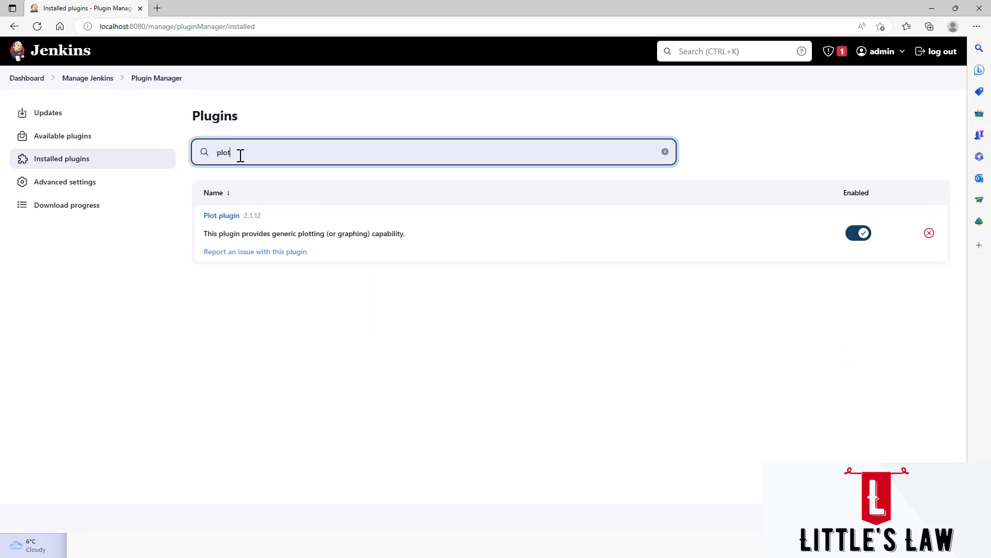
{"action": "key", "text": "ctrl+a"}
{"action": "type", "text": "perform"}
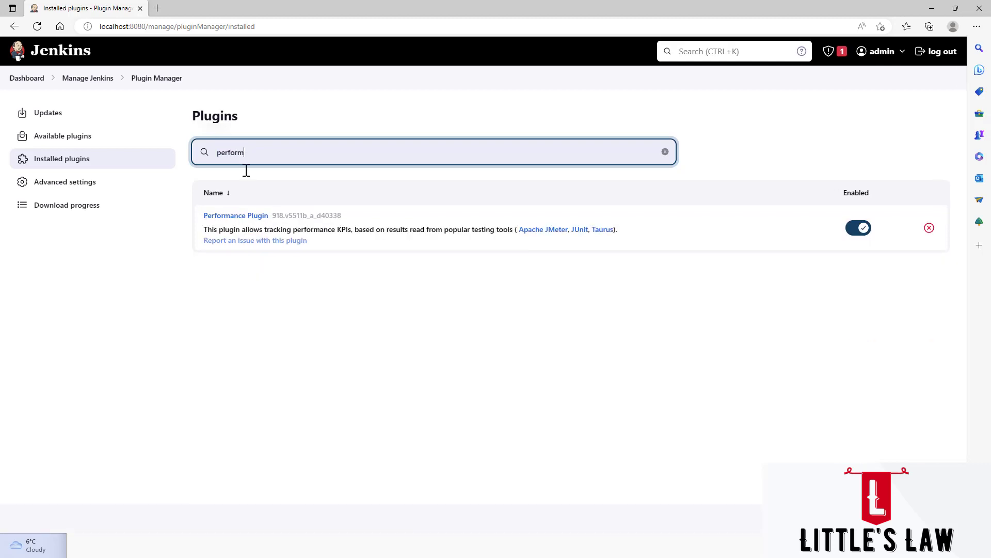
Mark "5. Setup results" as Done in the notes and add "6. Configure this plugin in Jenkins" below the plugin names
{"action": "left_click", "coordinate": [203, 549]}
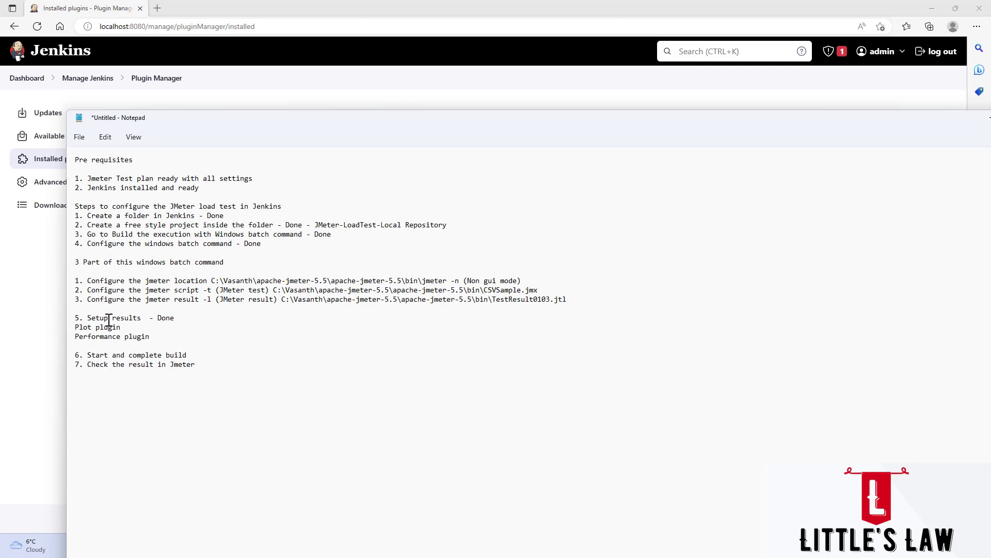
{"action": "left_click", "coordinate": [171, 338]}
{"action": "key", "text": "Return"}
{"action": "key", "text": "Return"}
{"action": "type", "text": "6"}
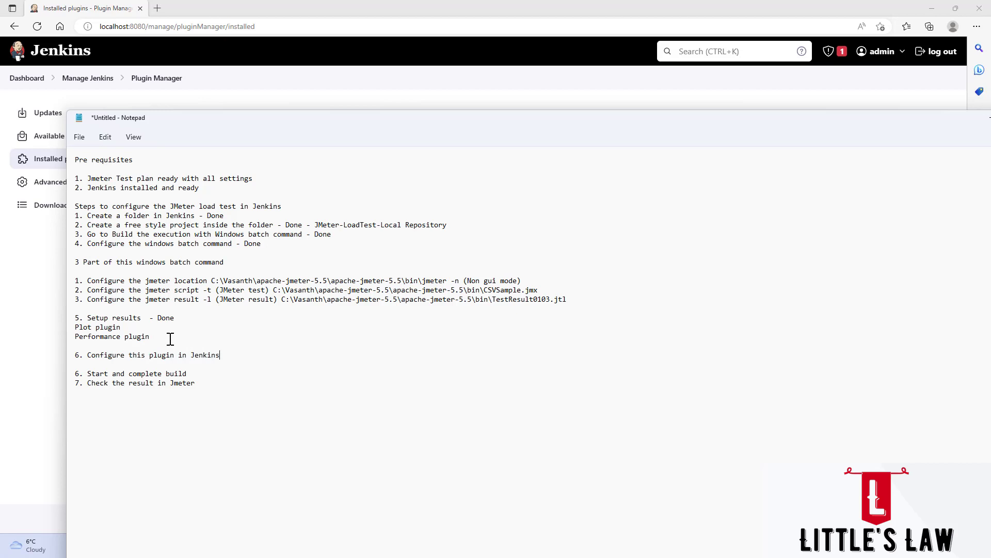
Open the configuration of JMeter-LoadTest-Local Repository in the JMeter Load Test folder and go to its Post-build Actions section
{"action": "left_click", "coordinate": [32, 279]}
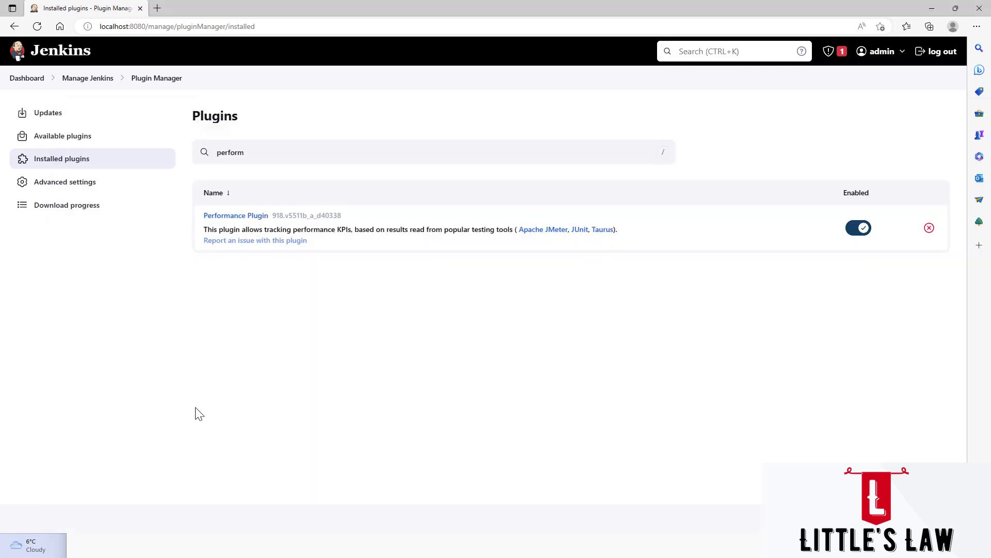
{"action": "left_click", "coordinate": [31, 78]}
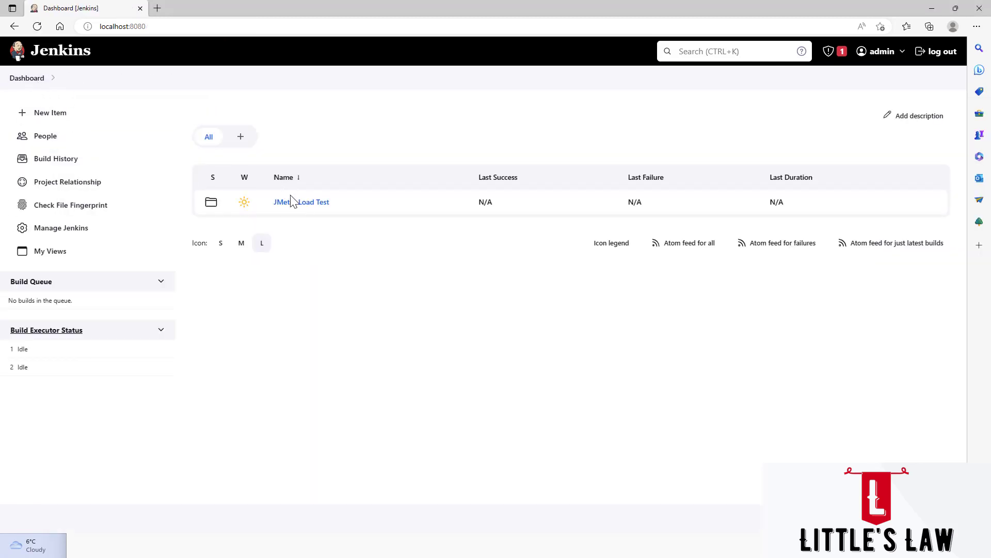
{"action": "left_click", "coordinate": [291, 201]}
{"action": "left_click", "coordinate": [310, 244]}
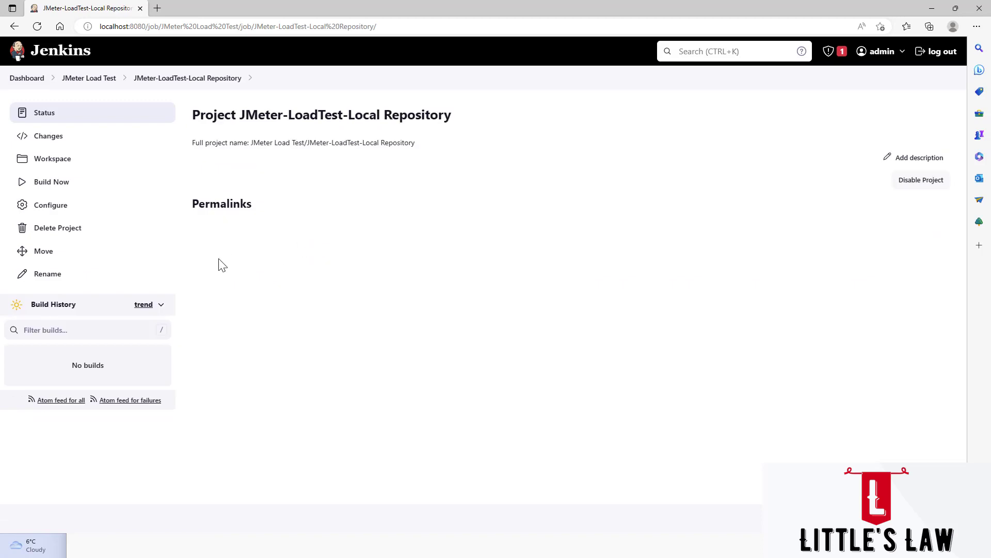
{"action": "left_click", "coordinate": [57, 212]}
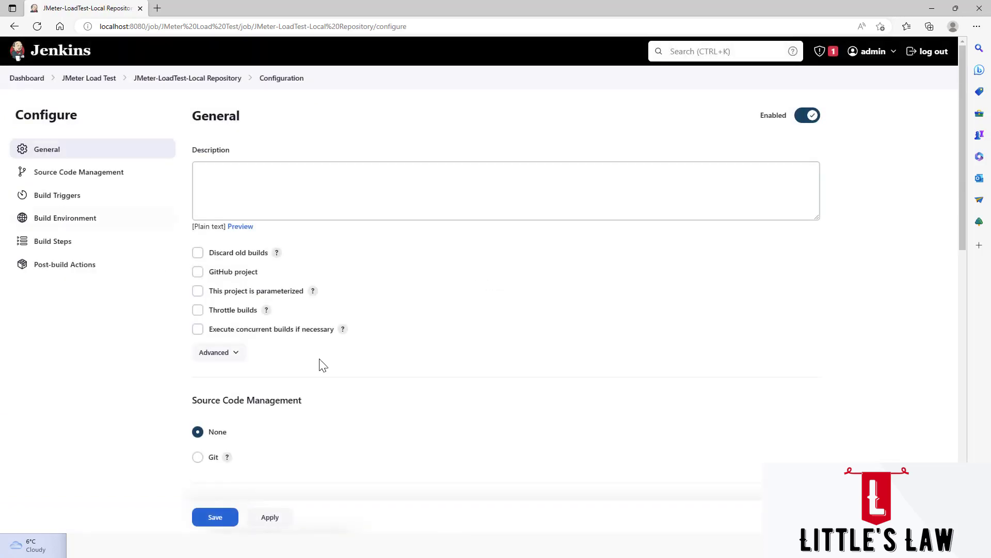
{"action": "scroll", "coordinate": [384, 437], "scroll_direction": "down", "scroll_amount": 1}
{"action": "scroll", "coordinate": [385, 436], "scroll_direction": "down", "scroll_amount": 10}
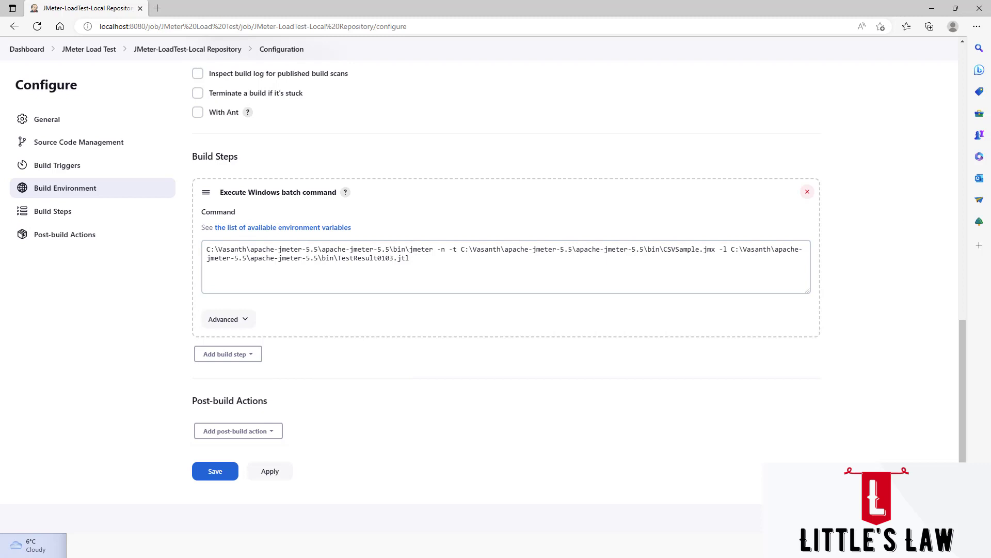
Add a Publish Performance test result report post-build action to the project
{"action": "left_click", "coordinate": [250, 433]}
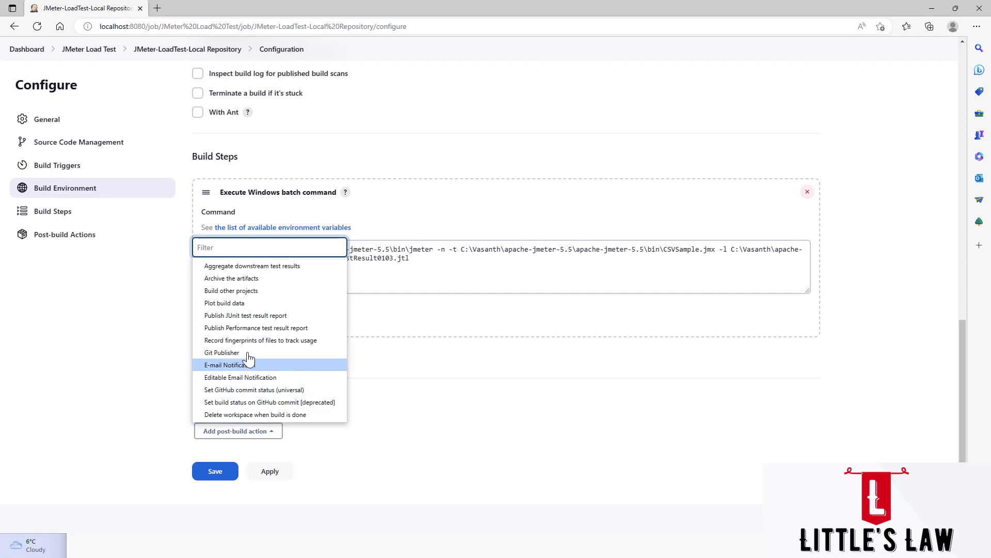
{"action": "left_click", "coordinate": [249, 334]}
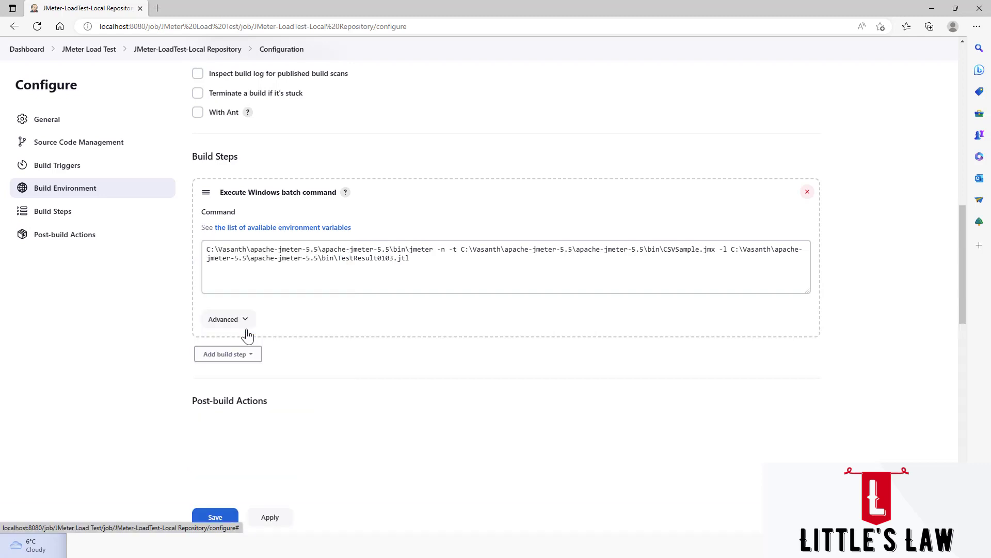
{"action": "scroll", "coordinate": [281, 366], "scroll_direction": "down", "scroll_amount": 3}
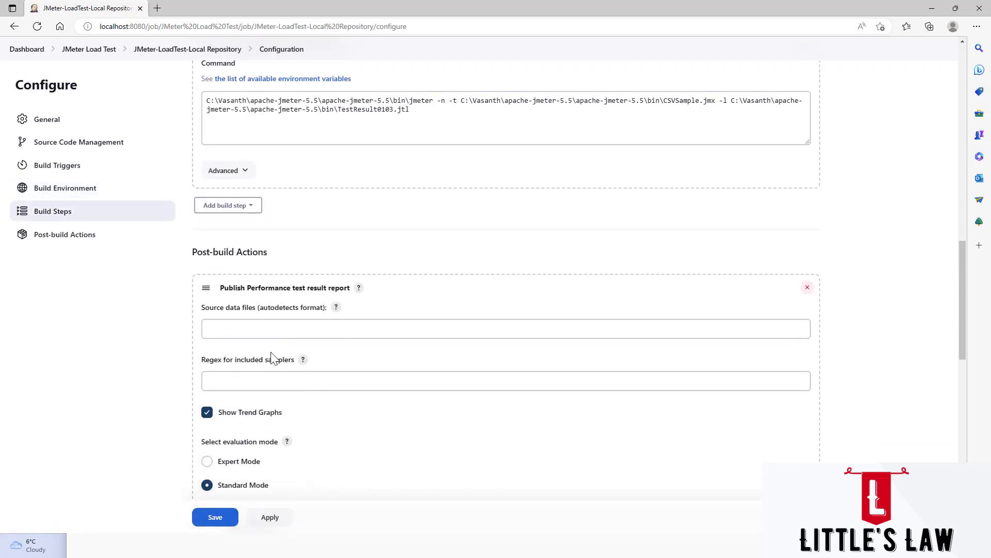
Copy the result path C:\Vasanth\apache-jmeter-5.5\apache-jmeter-5.5\bin\TestResult0103.jtl from the batch command into the performance report's source data files
{"action": "left_click", "coordinate": [232, 328]}
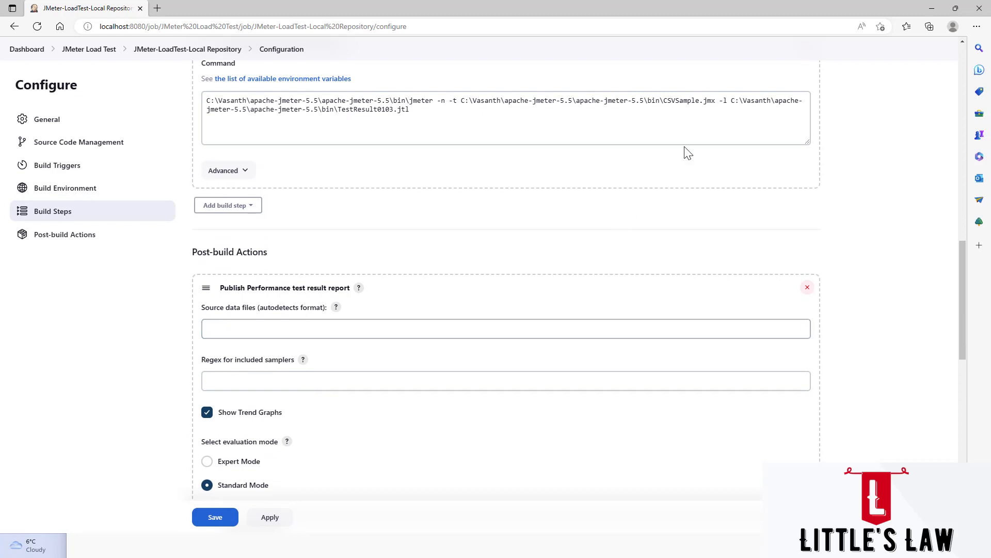
{"action": "left_click", "coordinate": [731, 102]}
{"action": "left_click_drag", "start_coordinate": [732, 100], "coordinate": [670, 120]}
{"action": "key", "text": "ctrl+c"}
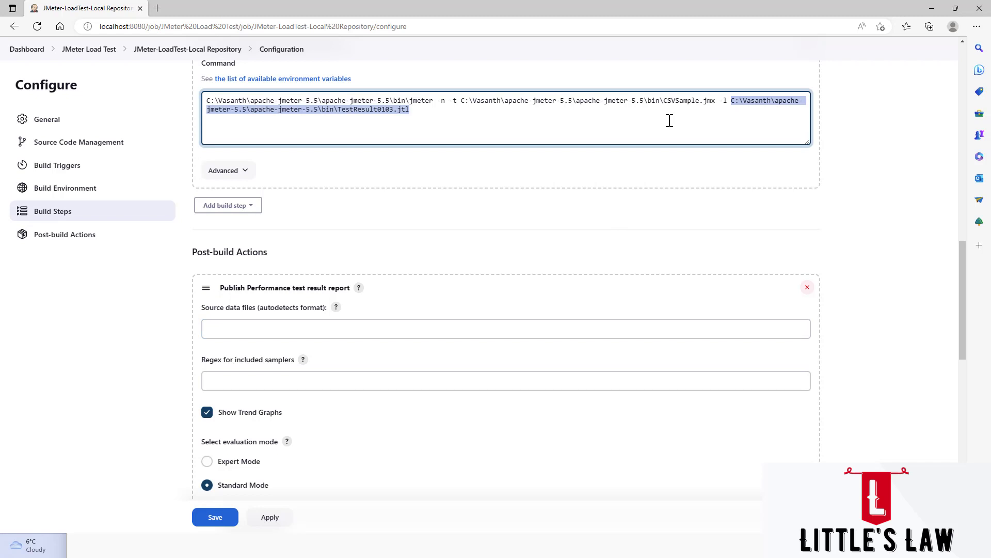
{"action": "left_click", "coordinate": [244, 331]}
{"action": "key", "text": "ctrl+v"}
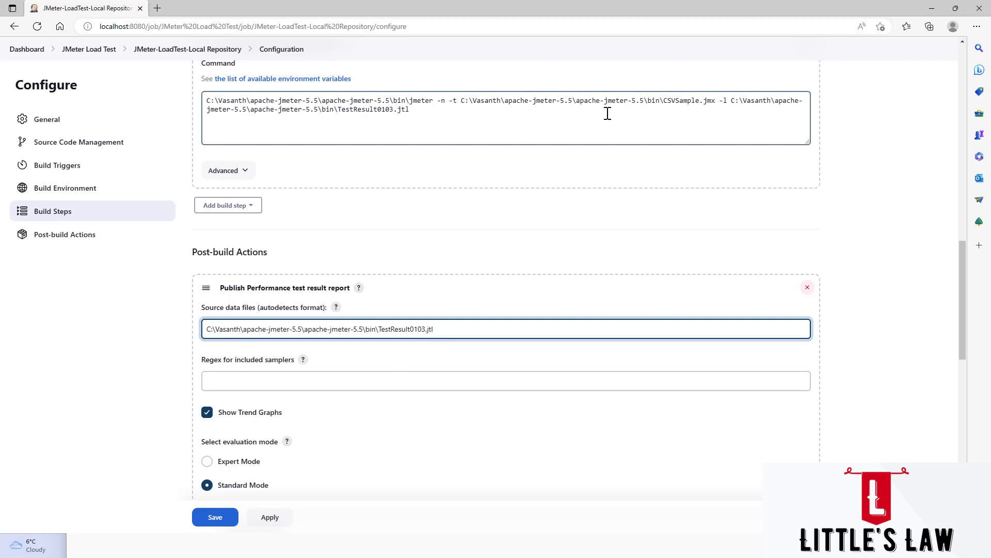
{"action": "left_click_drag", "start_coordinate": [731, 100], "coordinate": [742, 107]}
{"action": "left_click", "coordinate": [449, 330]}
{"action": "left_click_drag", "start_coordinate": [449, 331], "coordinate": [203, 335]}
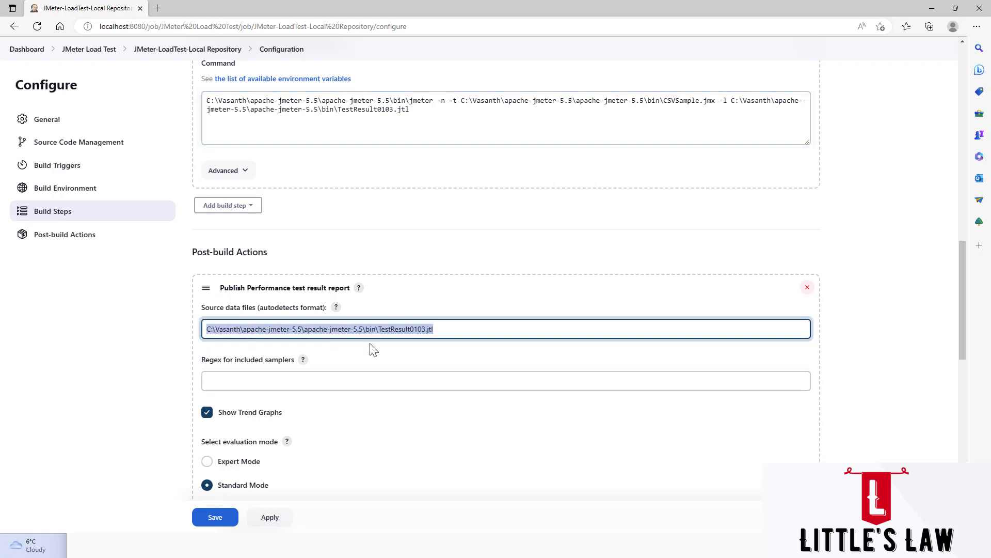
Examine the performance report's evaluation mode, error thresholds and Expert Mode constraint settings
{"action": "scroll", "coordinate": [594, 381], "scroll_direction": "down", "scroll_amount": 4}
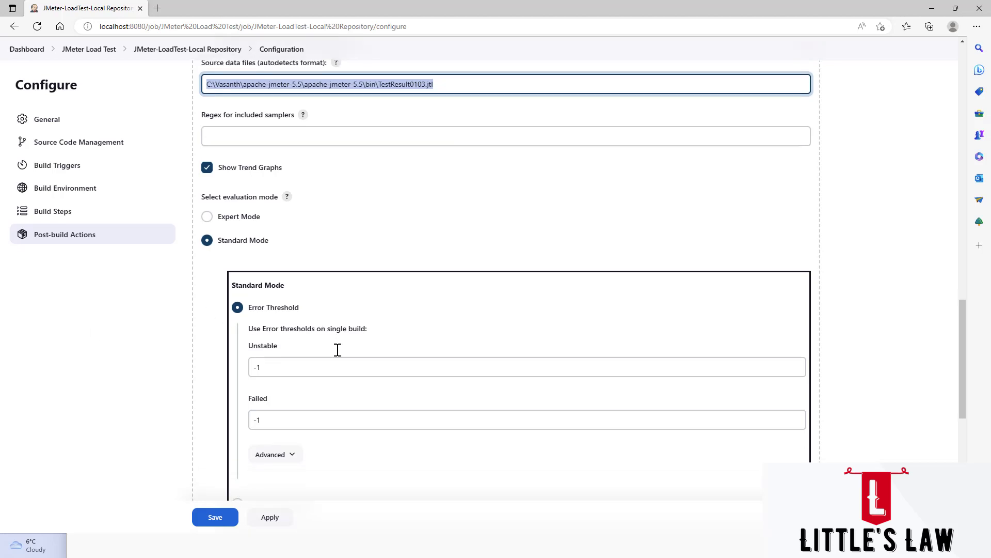
{"action": "scroll", "coordinate": [336, 347], "scroll_direction": "down", "scroll_amount": 6}
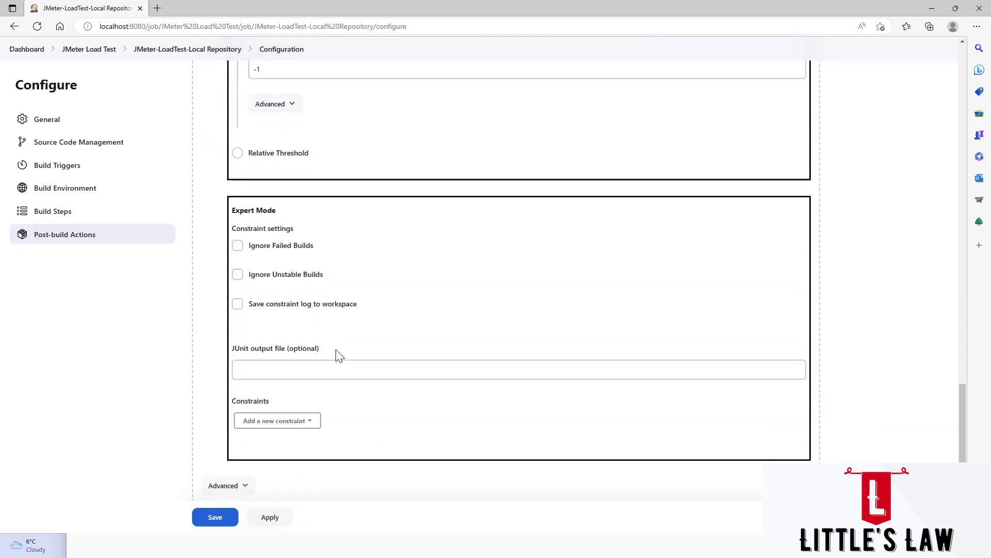
{"action": "scroll", "coordinate": [336, 354], "scroll_direction": "up", "scroll_amount": 3}
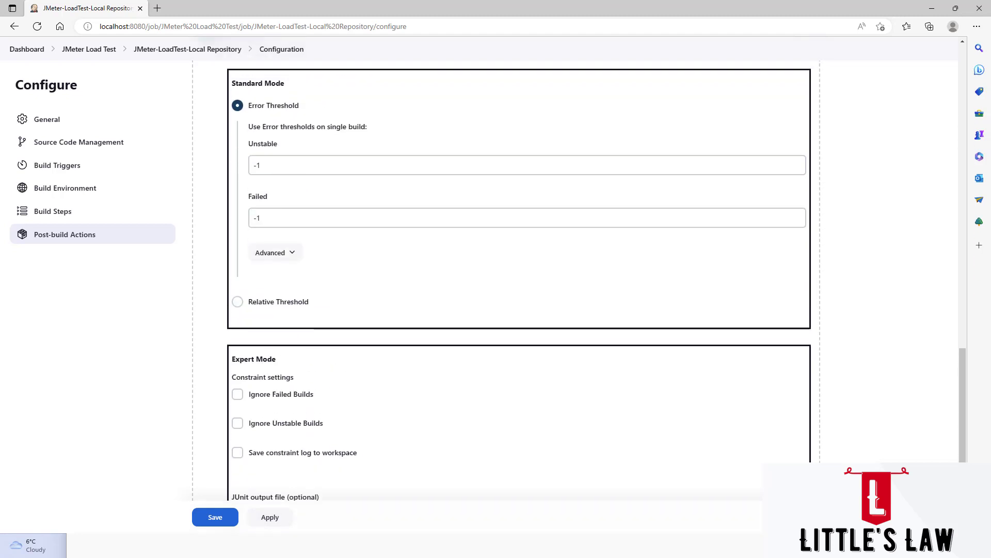
{"action": "scroll", "coordinate": [465, 323], "scroll_direction": "down", "scroll_amount": 5}
{"action": "scroll", "coordinate": [465, 324], "scroll_direction": "up", "scroll_amount": 3}
{"action": "scroll", "coordinate": [326, 283], "scroll_direction": "down", "scroll_amount": 1}
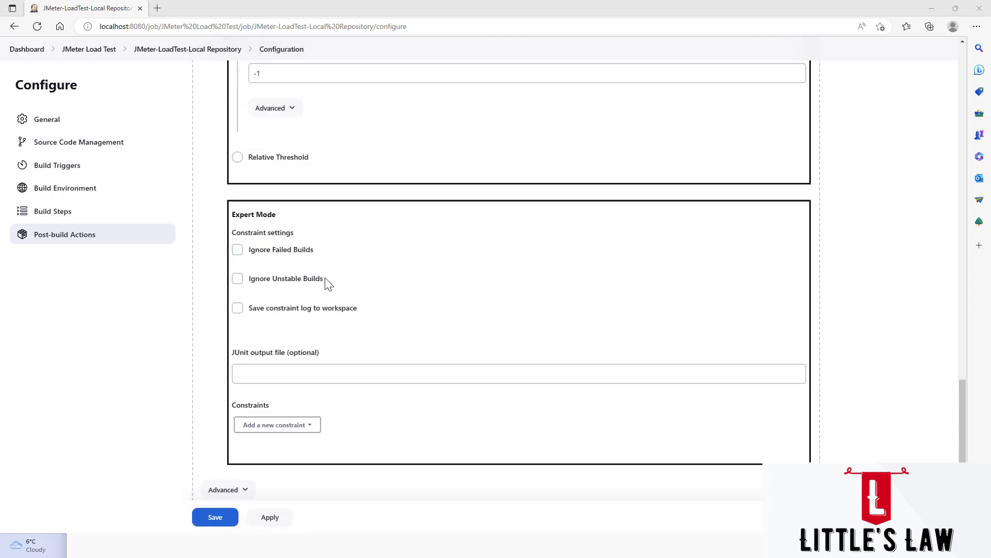
{"action": "scroll", "coordinate": [326, 283], "scroll_direction": "up", "scroll_amount": 5}
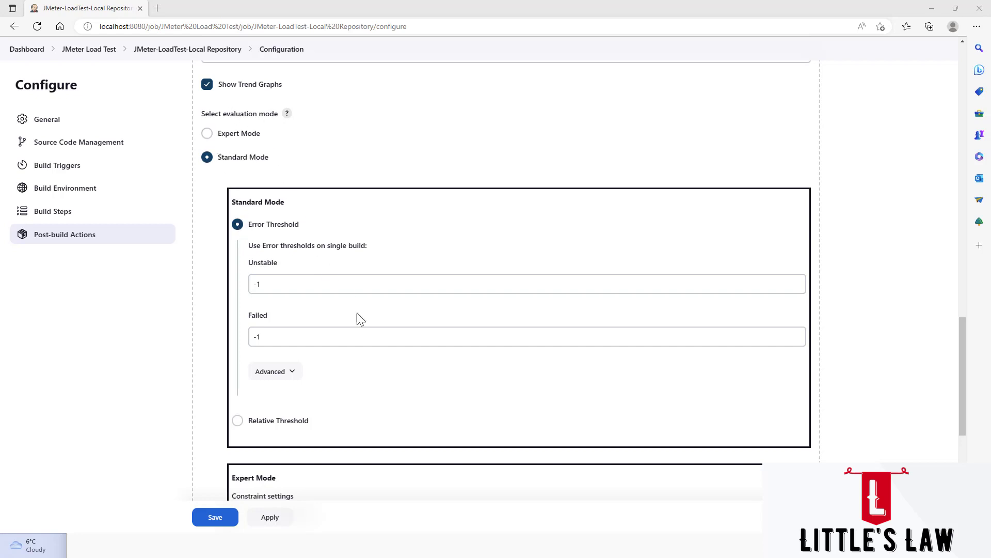
{"action": "scroll", "coordinate": [359, 319], "scroll_direction": "down", "scroll_amount": 4}
{"action": "scroll", "coordinate": [303, 239], "scroll_direction": "down", "scroll_amount": 3}
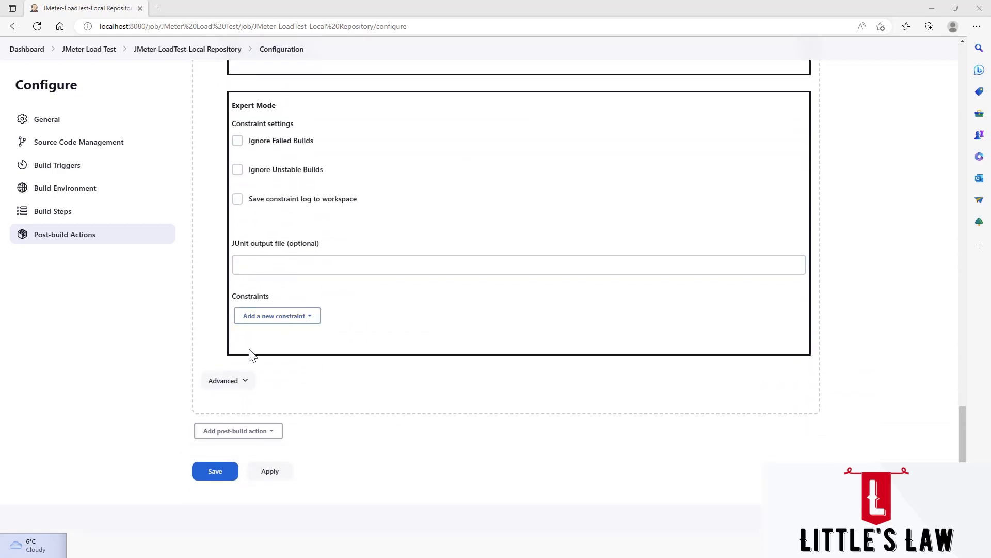
Enable the performance report per test case and with throughput in the advanced settings, and save the project configuration
{"action": "left_click", "coordinate": [238, 383]}
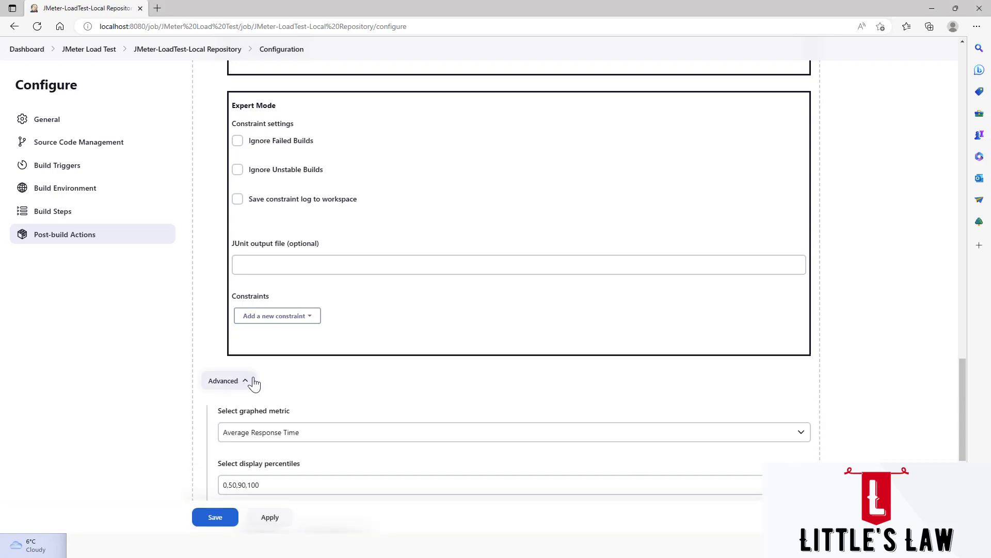
{"action": "scroll", "coordinate": [254, 383], "scroll_direction": "down", "scroll_amount": 3}
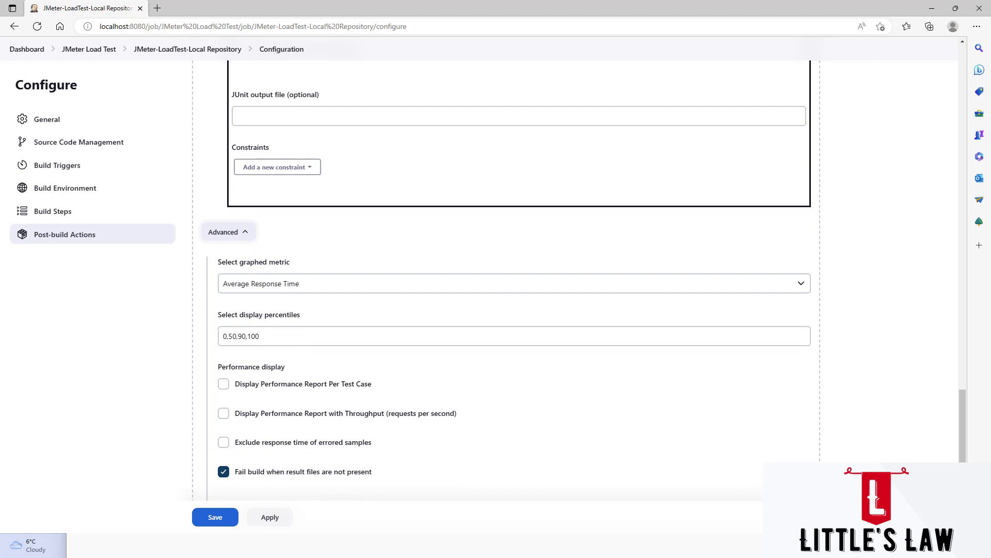
{"action": "left_click", "coordinate": [224, 385]}
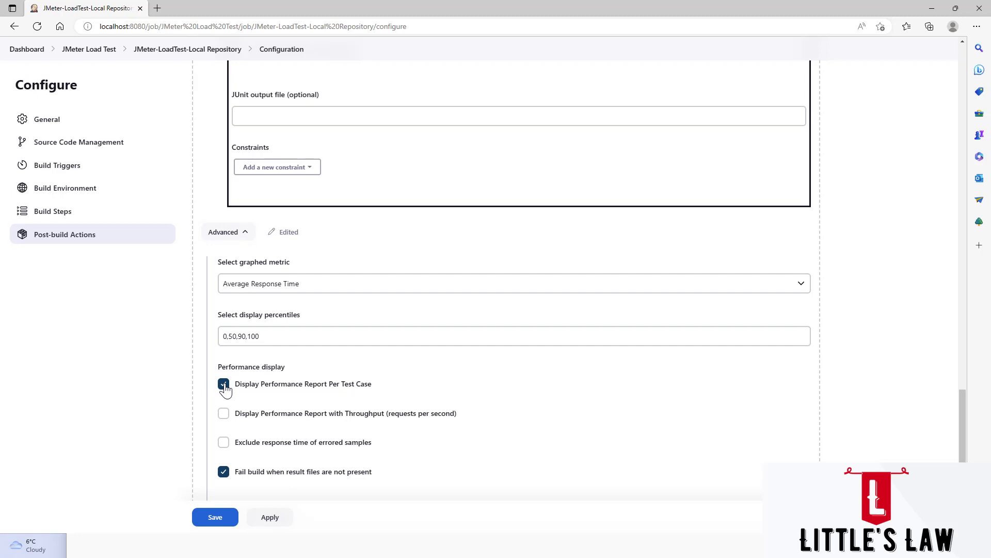
{"action": "left_click", "coordinate": [224, 415]}
{"action": "scroll", "coordinate": [289, 465], "scroll_direction": "down", "scroll_amount": 3}
{"action": "left_click", "coordinate": [270, 471]}
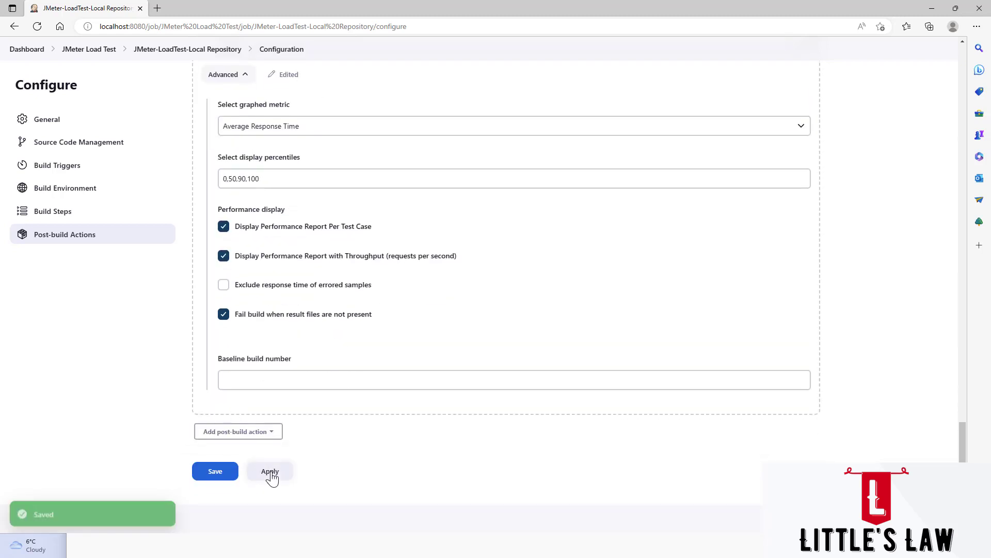
{"action": "left_click", "coordinate": [223, 473]}
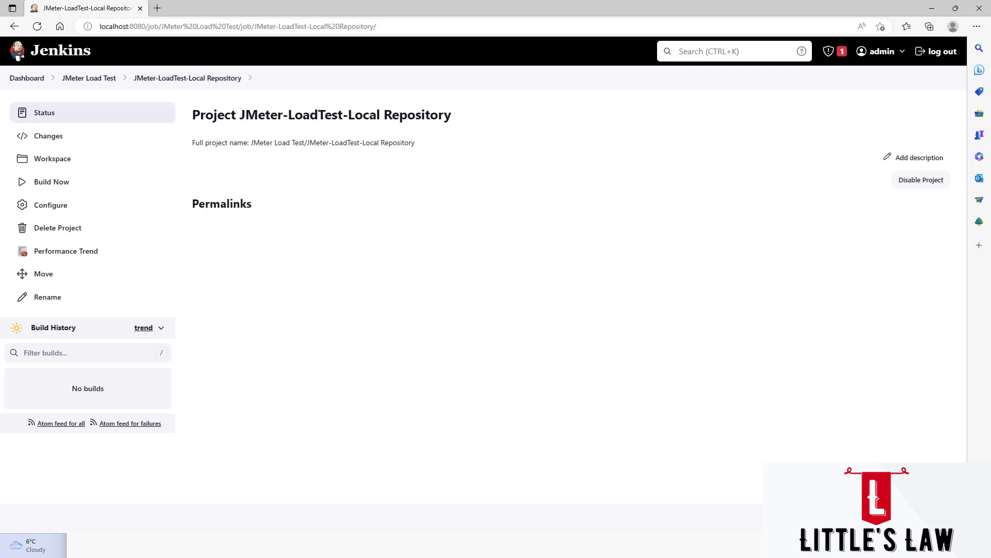
Start a build of JMeter-LoadTest-Local Repository and open the new build's console output
{"action": "left_click", "coordinate": [63, 185]}
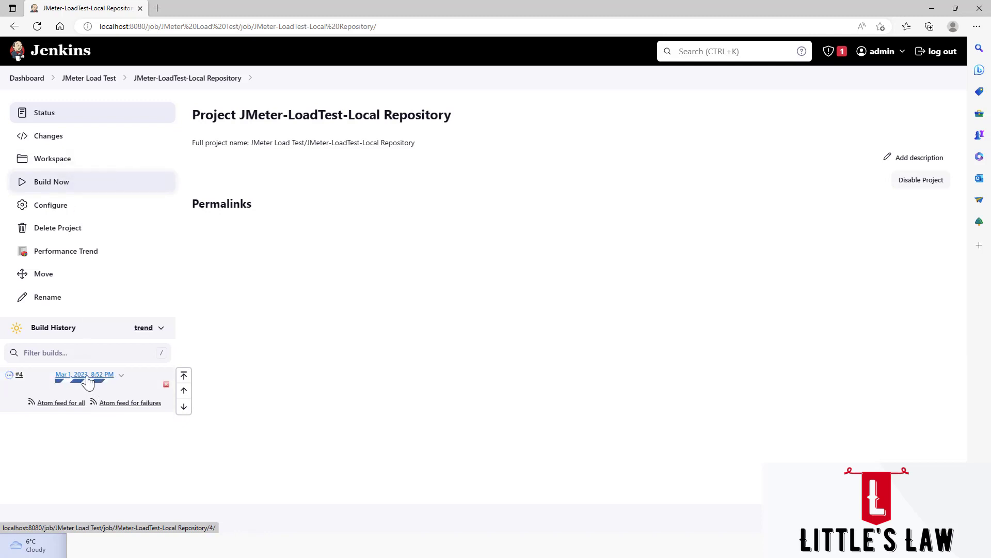
{"action": "left_click", "coordinate": [85, 377]}
{"action": "left_click", "coordinate": [60, 160]}
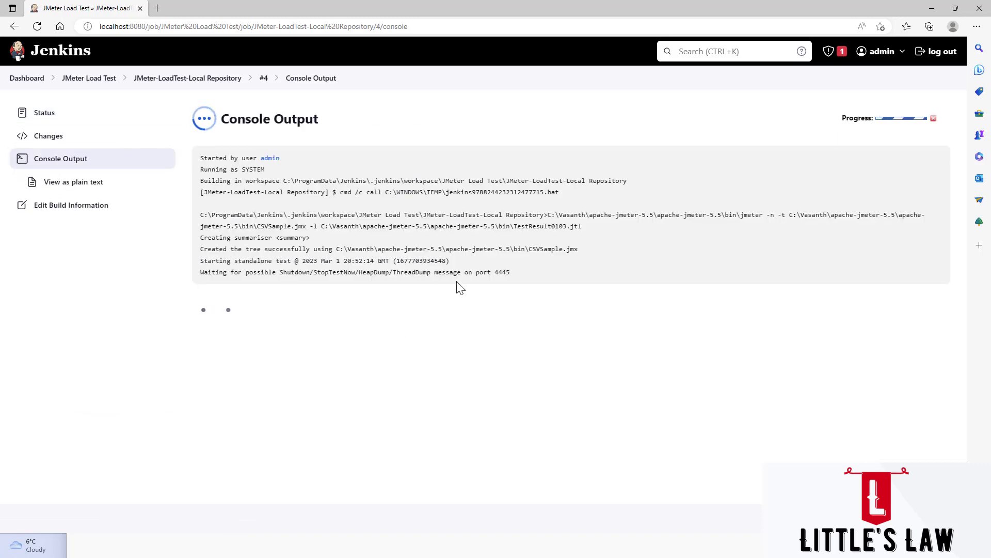
Switch to the Notepad notes and review the prerequisites, configuration steps, batch command parts and plugin names
{"action": "left_click", "coordinate": [87, 540]}
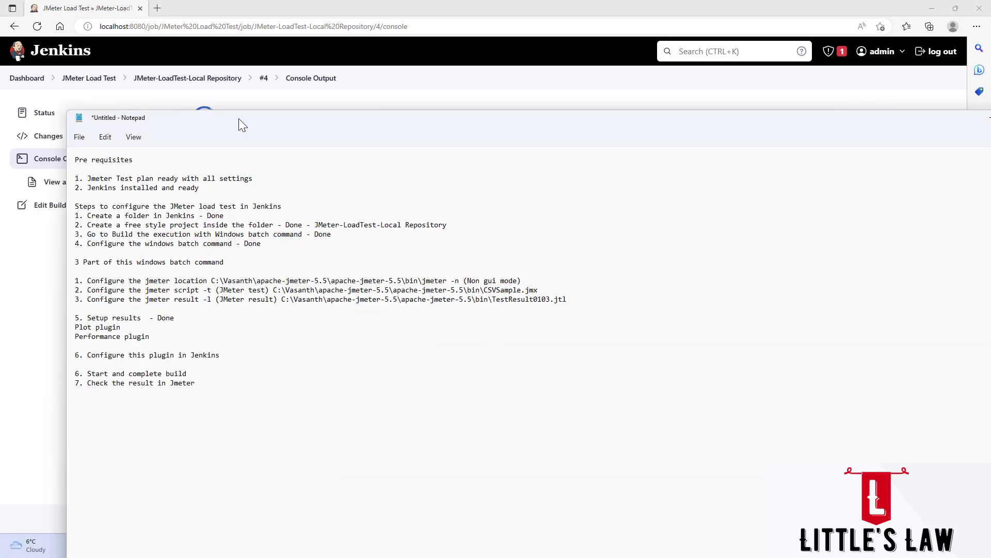
{"action": "left_click_drag", "start_coordinate": [239, 119], "coordinate": [361, 157]}
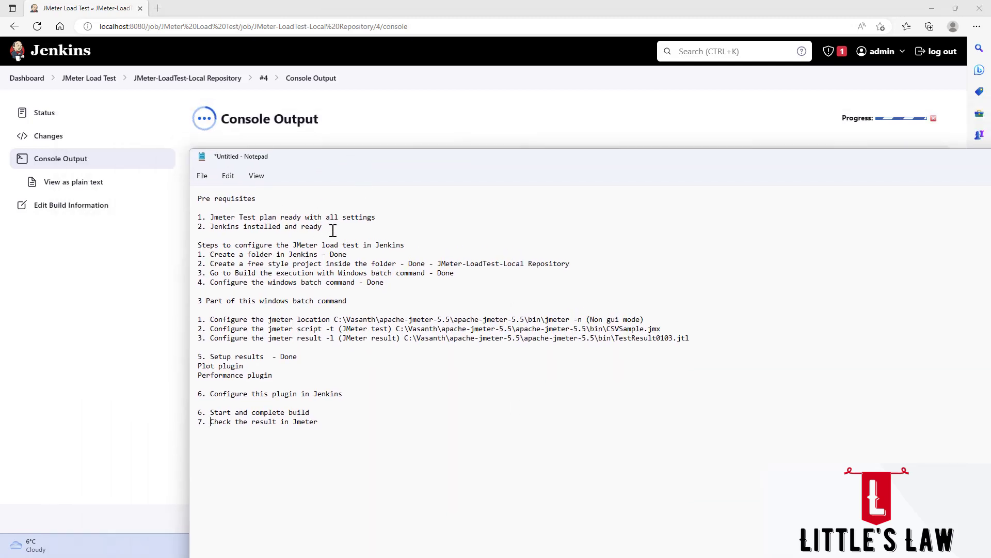
{"action": "left_click_drag", "start_coordinate": [330, 227], "coordinate": [207, 219]}
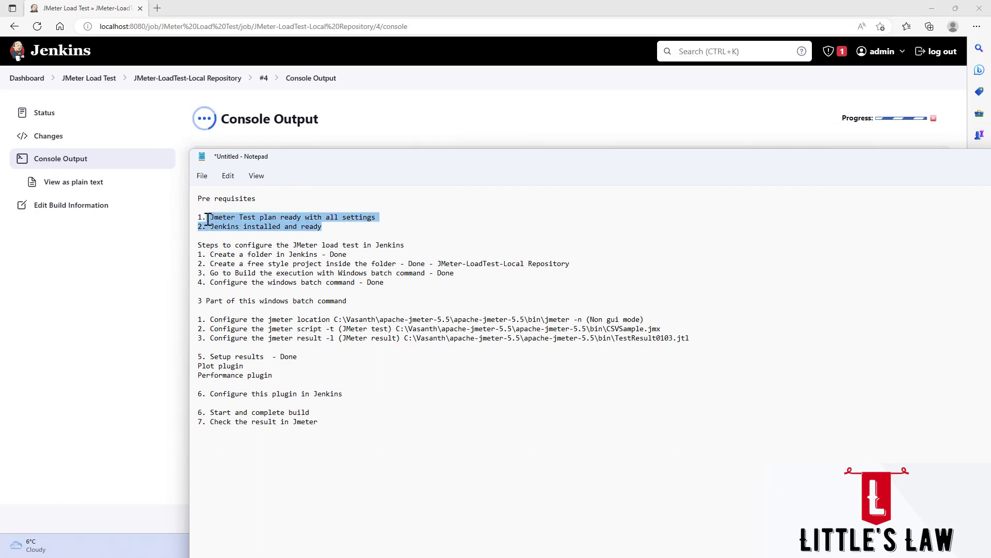
{"action": "left_click_drag", "start_coordinate": [324, 227], "coordinate": [213, 219]}
{"action": "left_click_drag", "start_coordinate": [227, 254], "coordinate": [356, 254]}
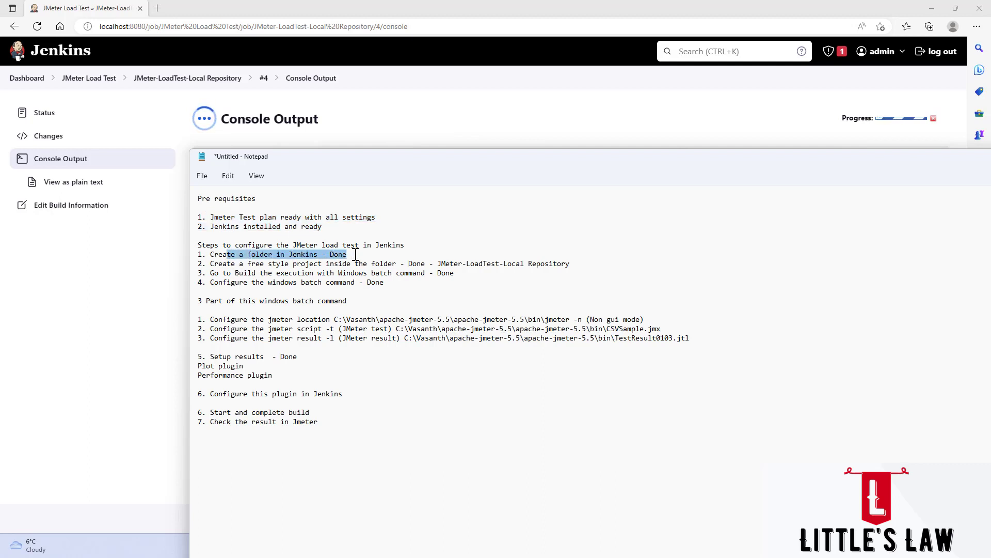
{"action": "left_click_drag", "start_coordinate": [228, 263], "coordinate": [405, 263]}
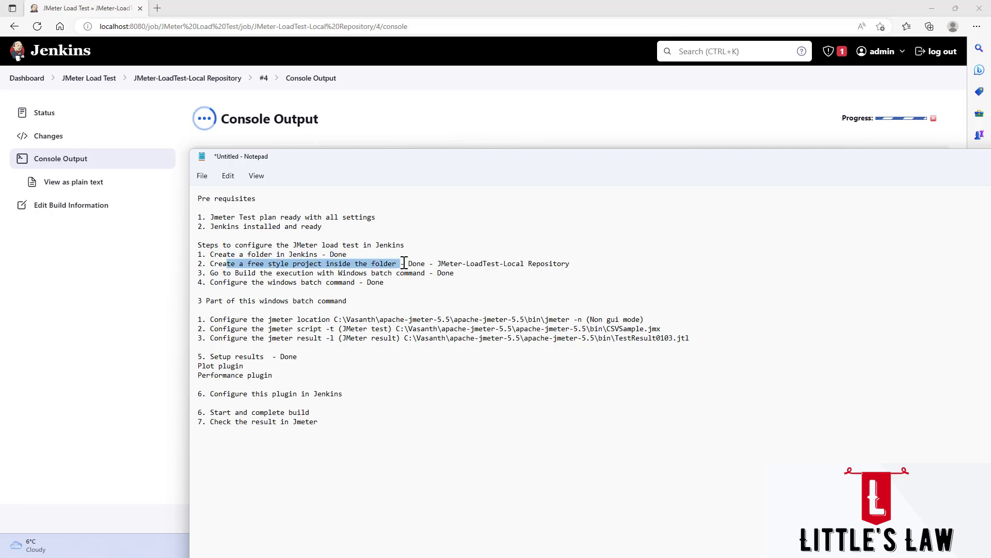
{"action": "left_click_drag", "start_coordinate": [227, 273], "coordinate": [401, 273]}
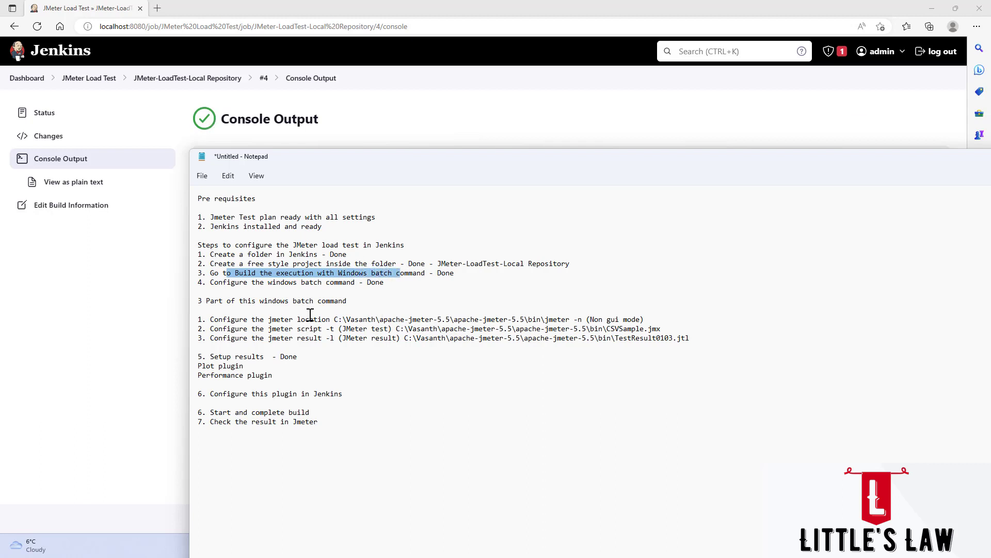
{"action": "left_click_drag", "start_coordinate": [256, 282], "coordinate": [385, 282]}
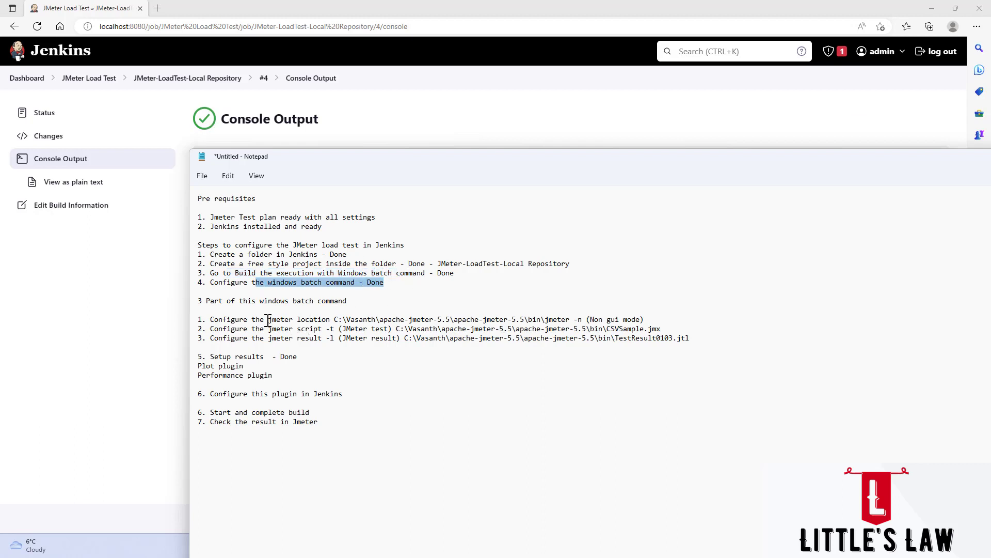
{"action": "left_click_drag", "start_coordinate": [268, 319], "coordinate": [456, 339]}
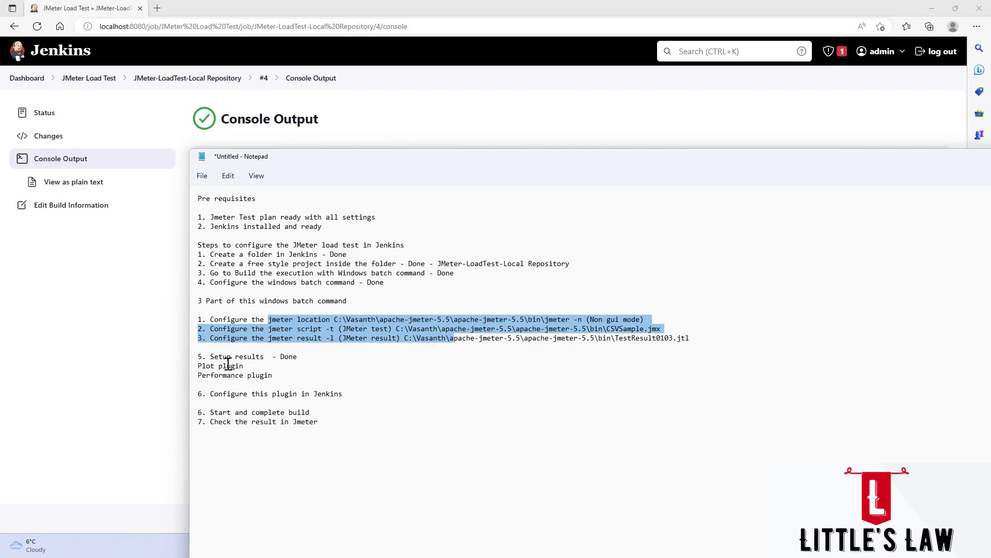
{"action": "left_click_drag", "start_coordinate": [222, 365], "coordinate": [235, 365]}
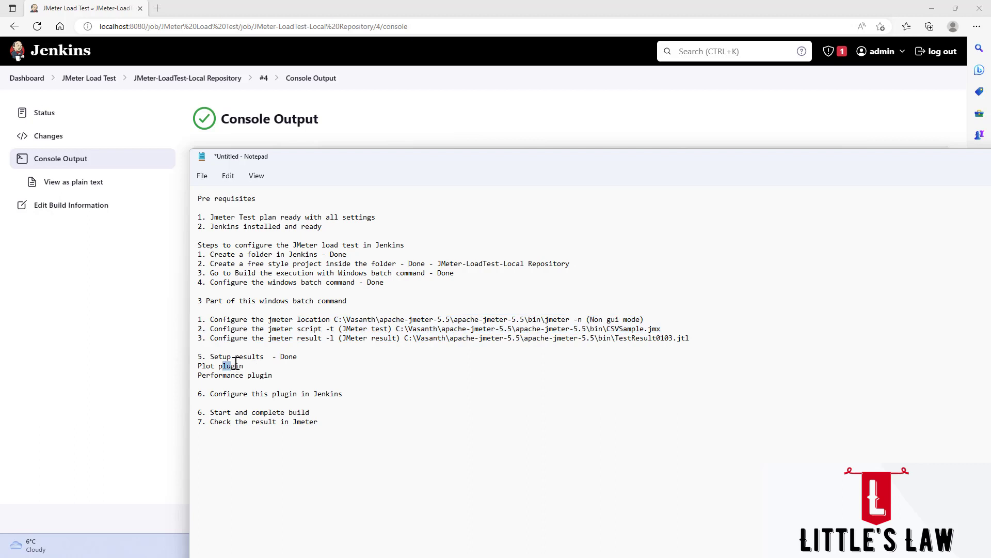
Mark "6. Configure this plugin in Jenkins" as Done in the notes and return to the Jenkins console output
{"action": "left_click", "coordinate": [236, 358]}
{"action": "type", "text": "analyzing"}
{"action": "left_click", "coordinate": [356, 395]}
{"action": "type", "text": "- Done Done"}
{"action": "left_click", "coordinate": [155, 316]}
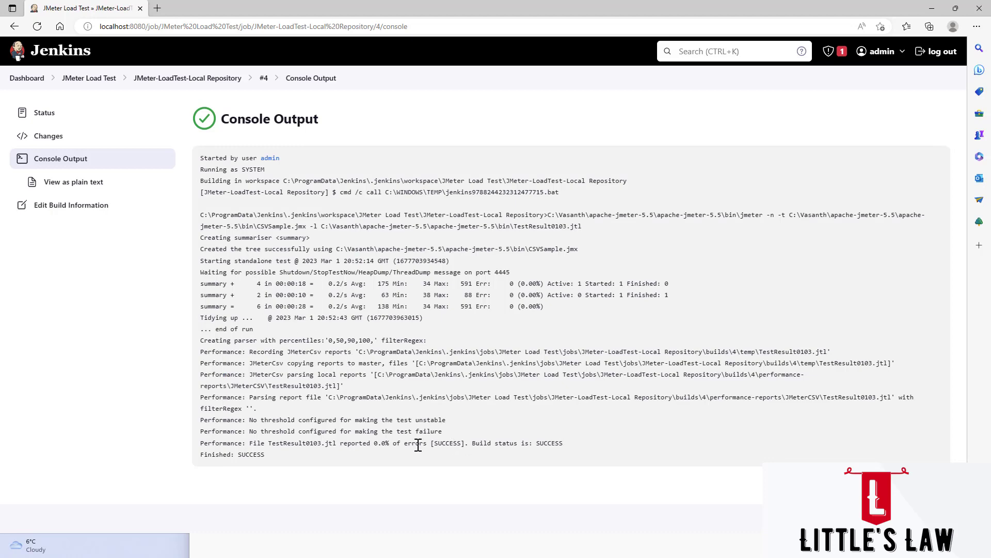
Check the performance lines in build #4's console output and open the project's Performance Trend
{"action": "left_click_drag", "start_coordinate": [401, 341], "coordinate": [524, 428]}
{"action": "left_click", "coordinate": [524, 427]}
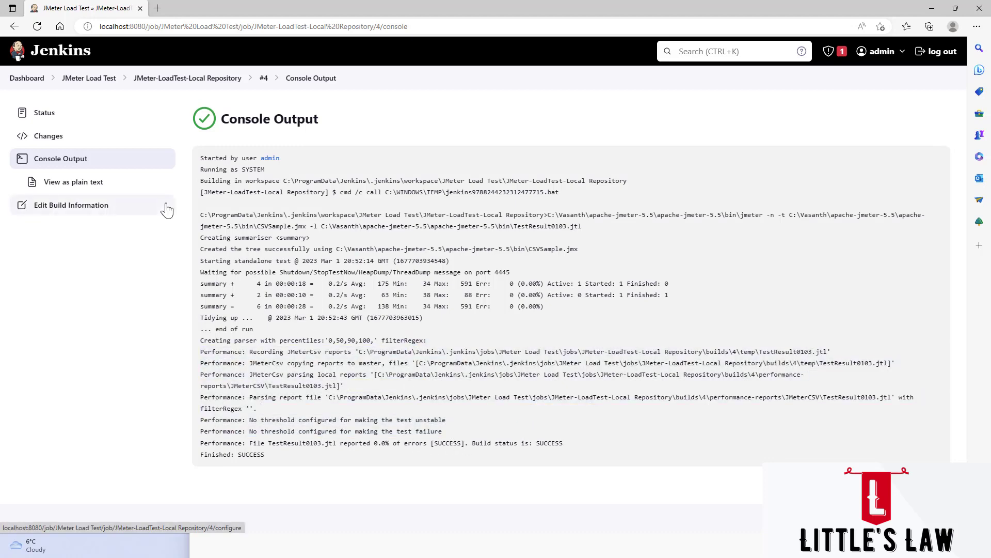
{"action": "left_click", "coordinate": [189, 77]}
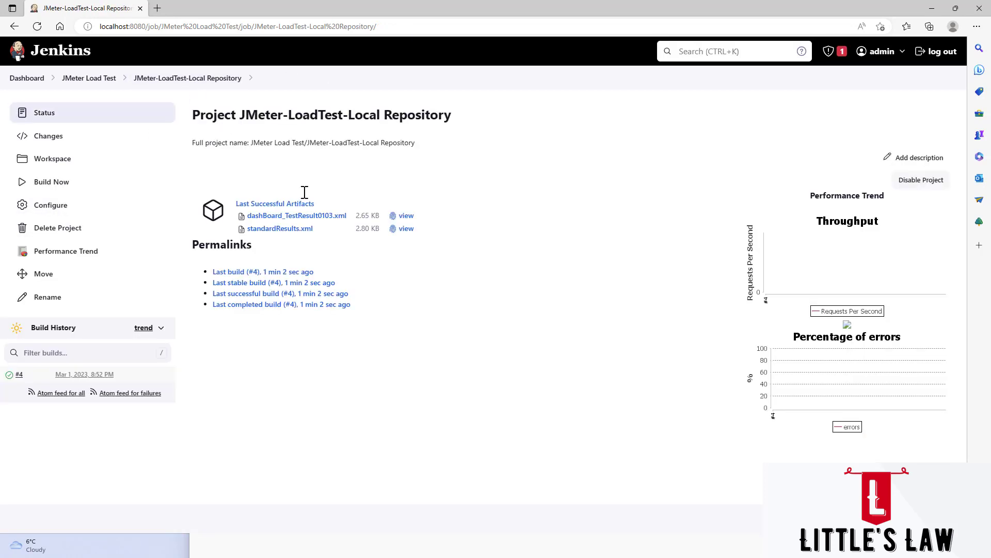
{"action": "left_click", "coordinate": [73, 254]}
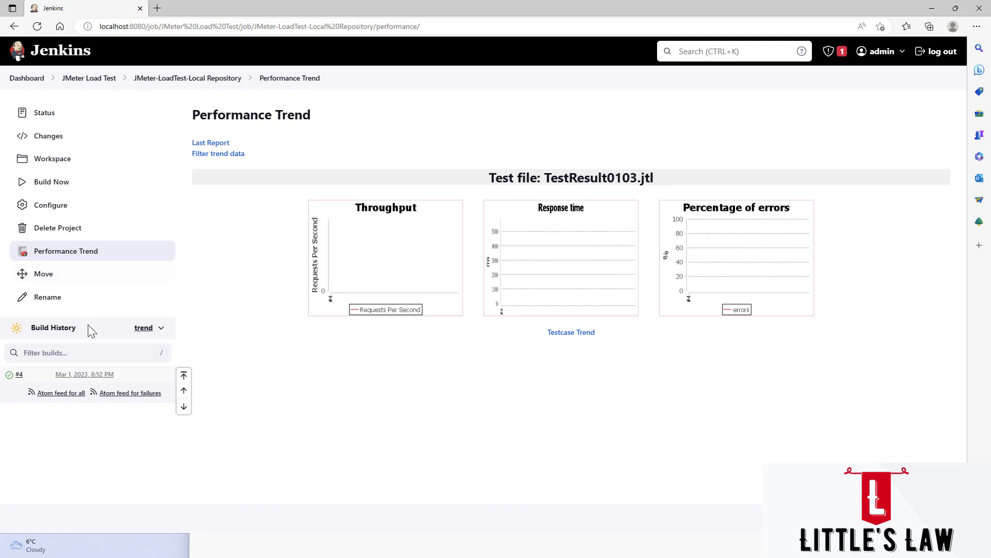
Start another build of the project and open its configuration
{"action": "left_click", "coordinate": [58, 186]}
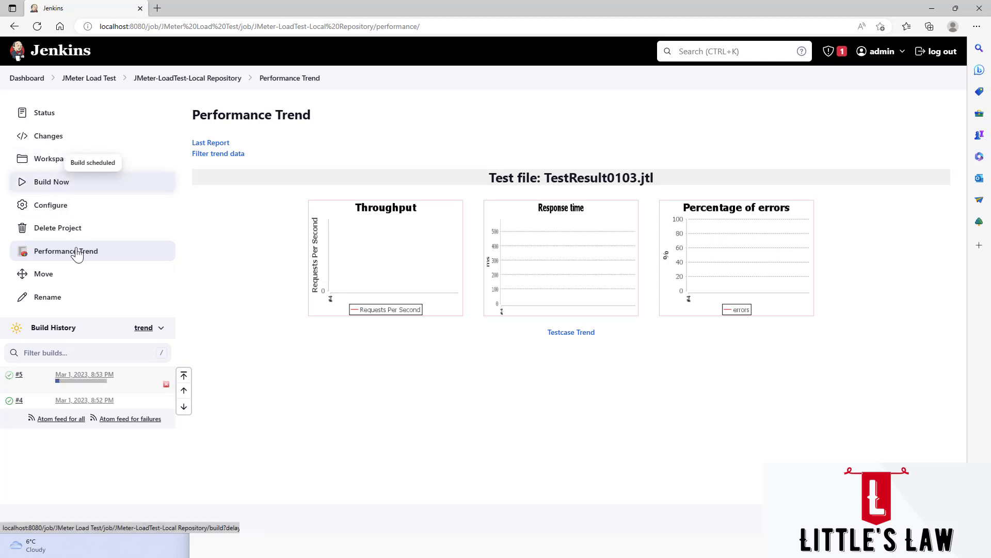
{"action": "left_click", "coordinate": [54, 209]}
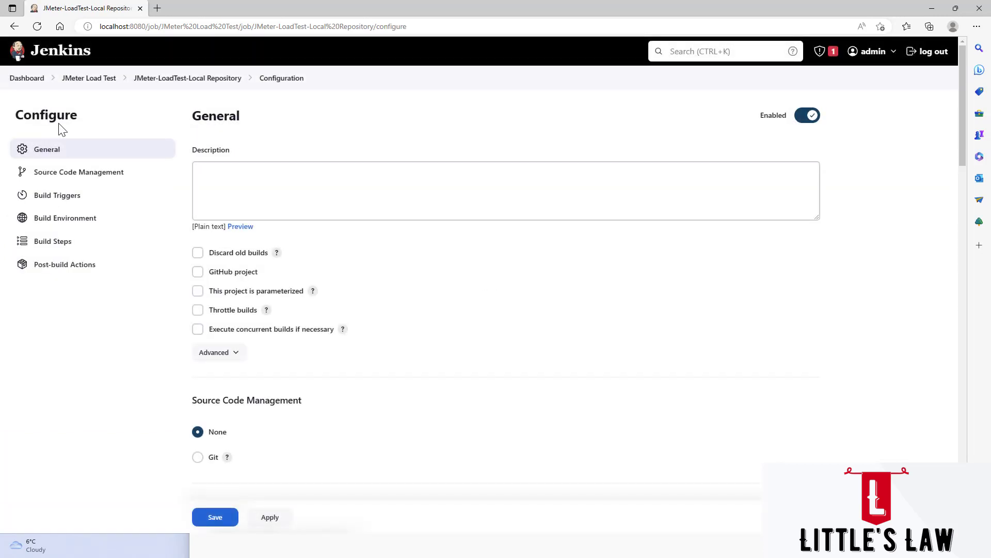
Leave the configuration page, open build #5's console output and check its final build status
{"action": "left_click", "coordinate": [179, 80]}
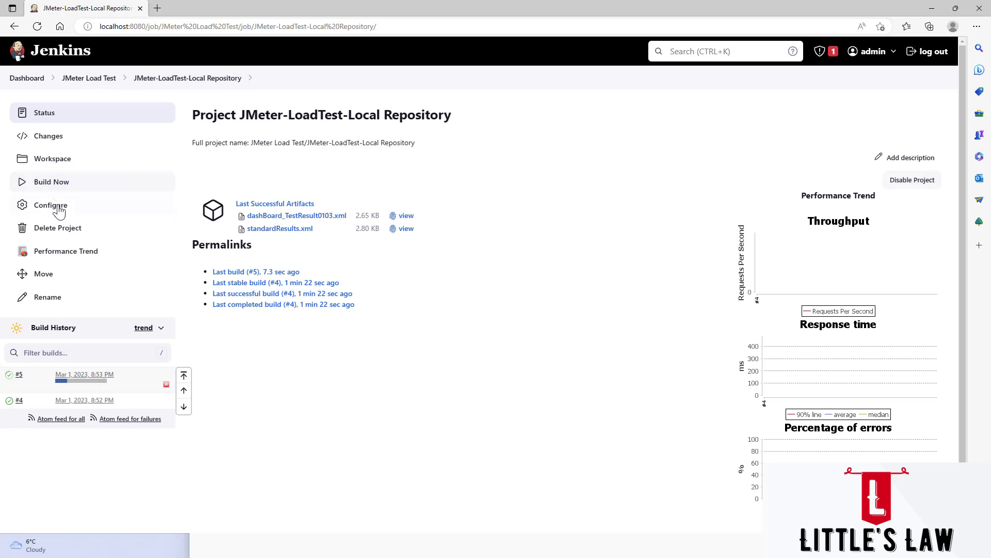
{"action": "left_click", "coordinate": [77, 380]}
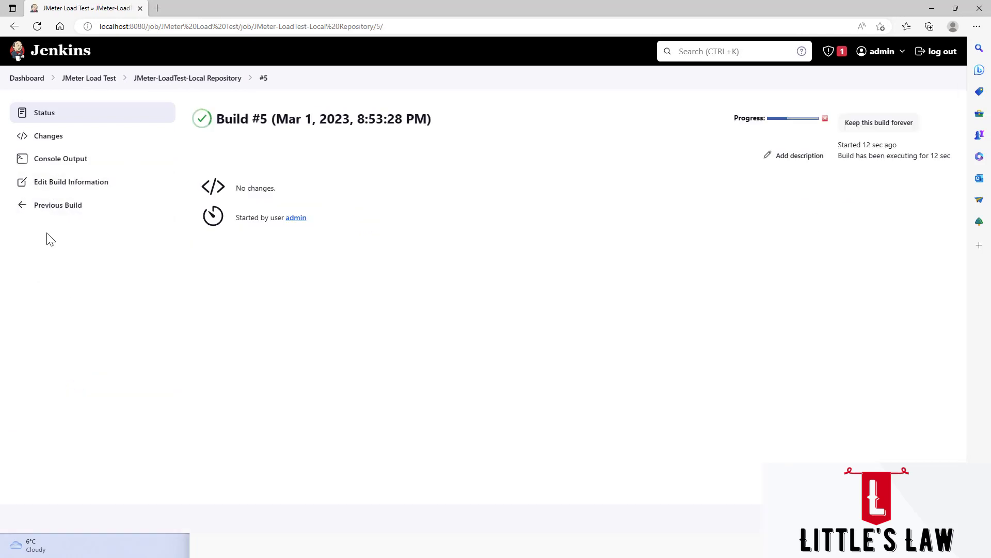
{"action": "left_click", "coordinate": [58, 161]}
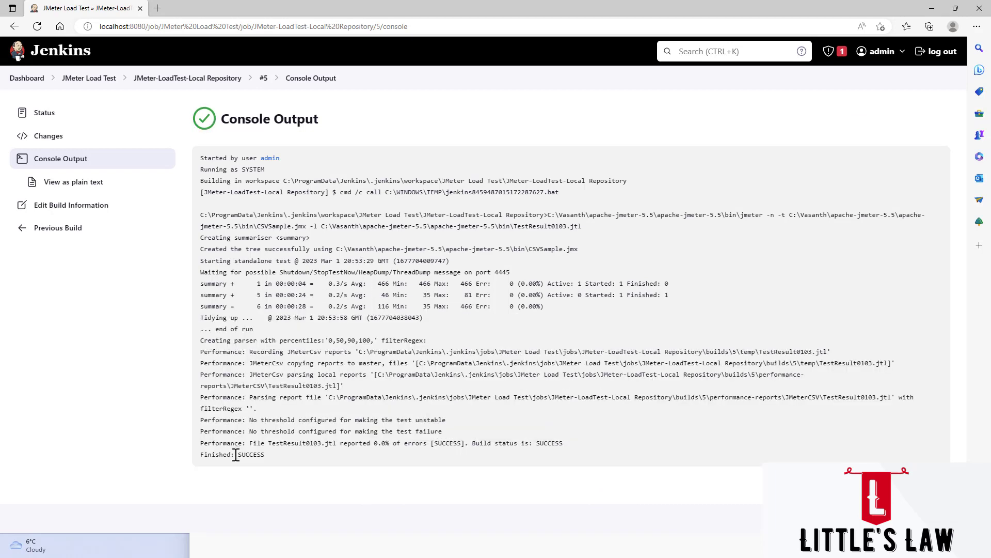
{"action": "left_click_drag", "start_coordinate": [237, 454], "coordinate": [268, 455]}
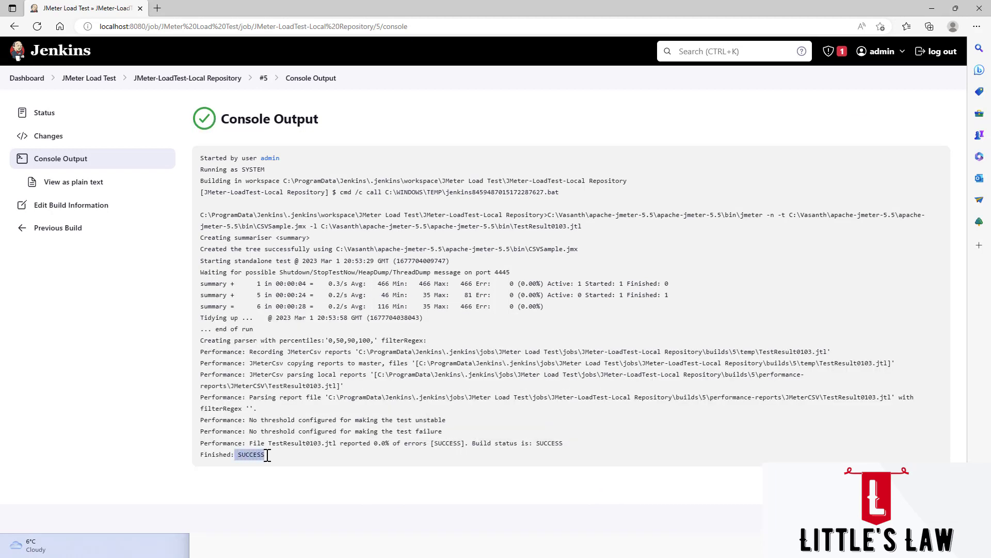
Open the project's Performance Trend and view the Throughput and Response time graphs enlarged, returning to the trend page after each
{"action": "left_click", "coordinate": [167, 81]}
{"action": "left_click", "coordinate": [72, 252]}
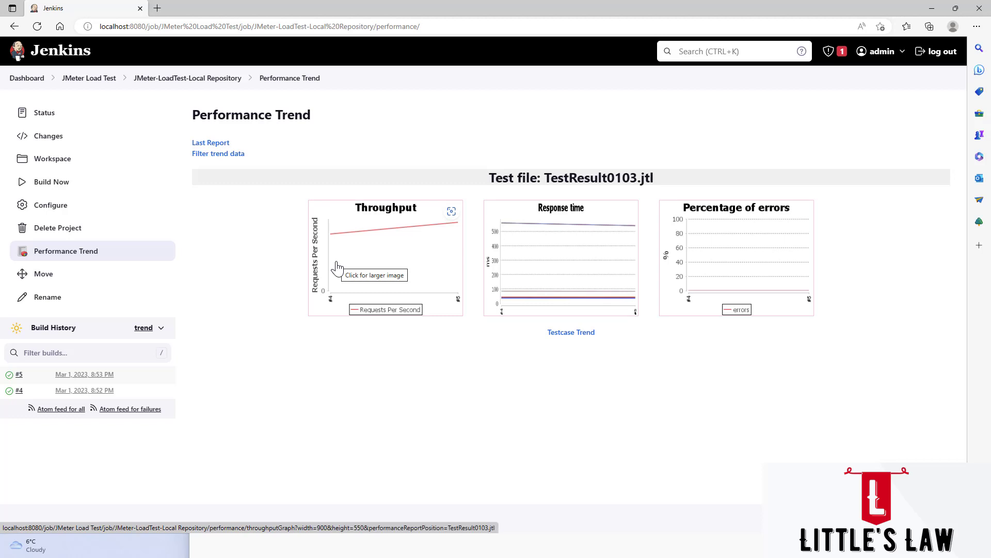
{"action": "left_click", "coordinate": [376, 246]}
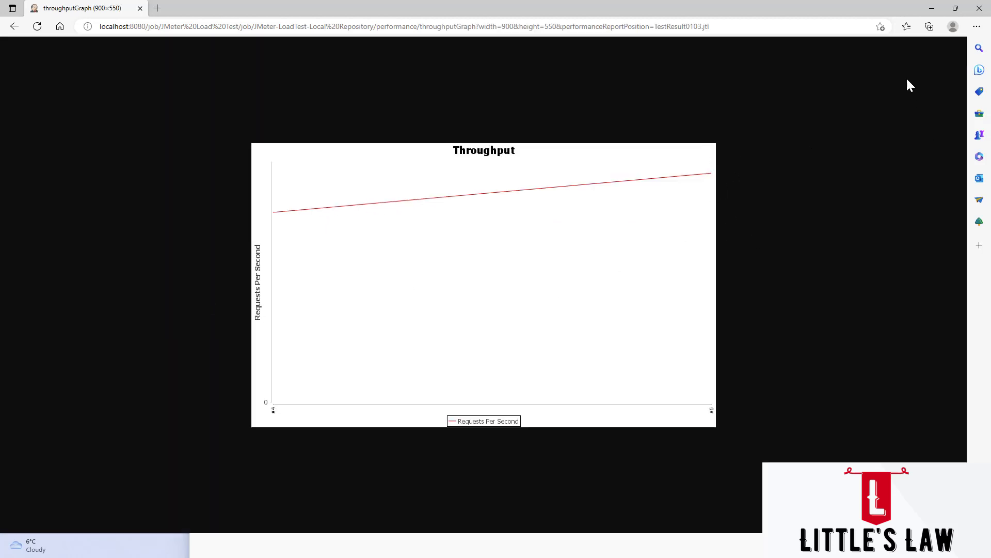
{"action": "left_click", "coordinate": [14, 26]}
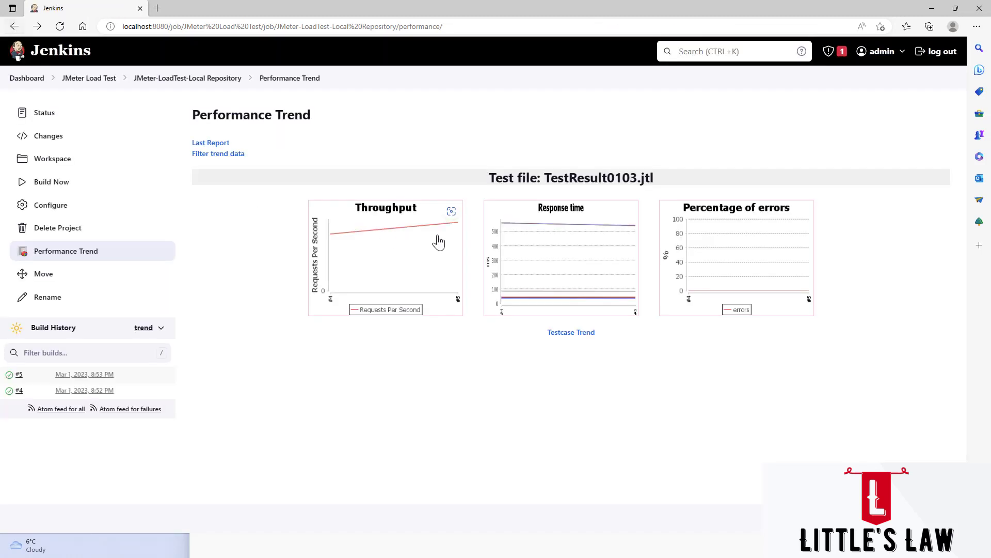
{"action": "left_click", "coordinate": [537, 277]}
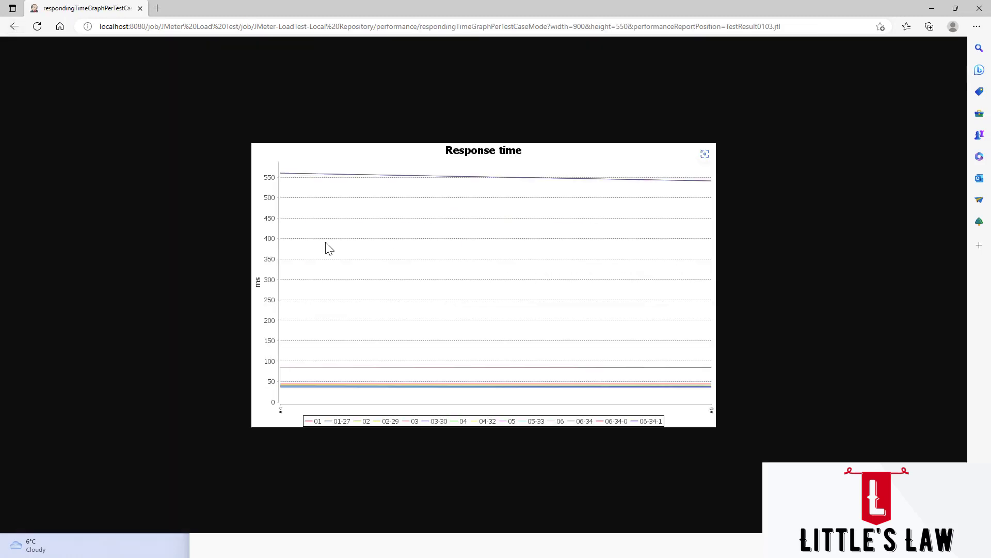
{"action": "left_click", "coordinate": [15, 28]}
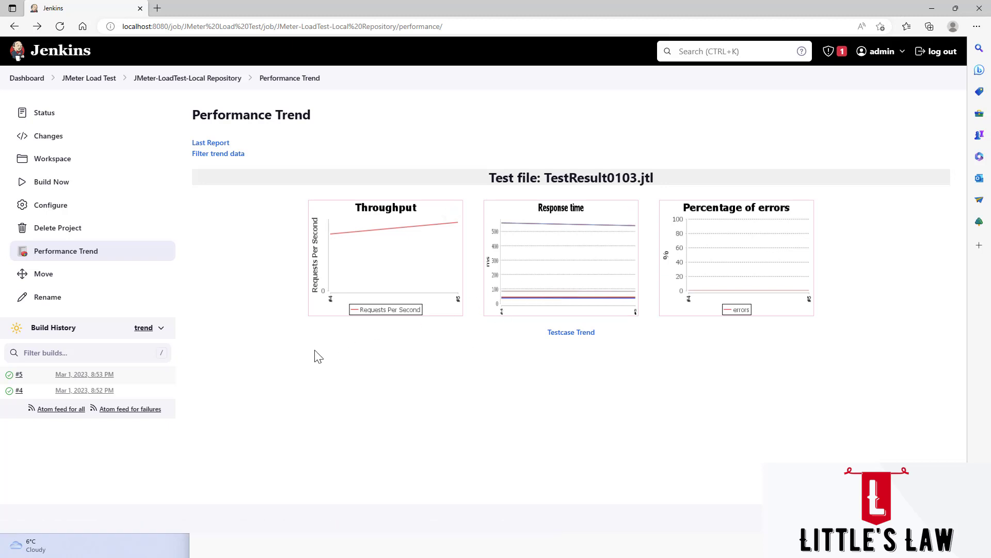
Open the last performance report and examine the per-URI comparison with the previous build, from samples and response times to errors and sizes
{"action": "left_click", "coordinate": [209, 143]}
{"action": "scroll", "coordinate": [356, 385], "scroll_direction": "down", "scroll_amount": 3}
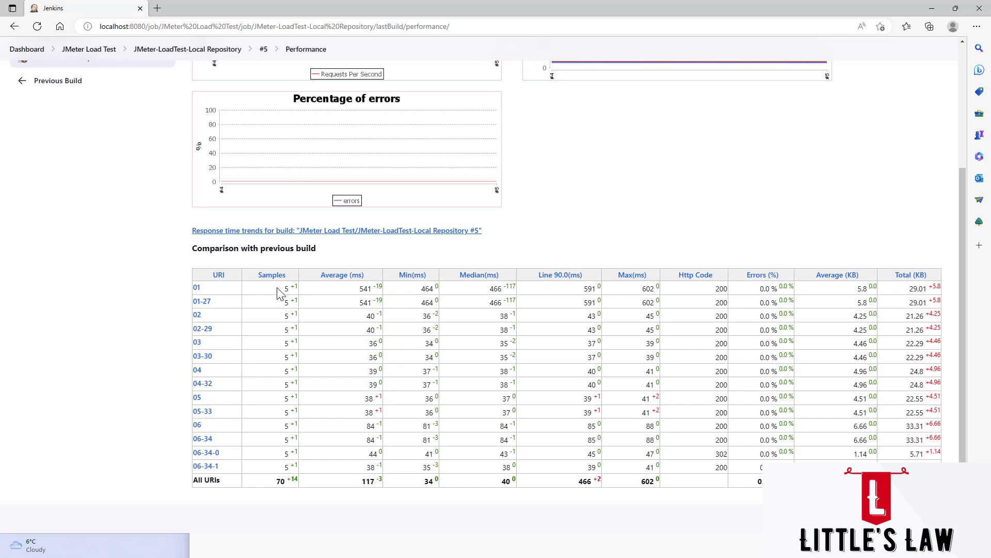
{"action": "left_click_drag", "start_coordinate": [279, 293], "coordinate": [281, 327]}
{"action": "left_click", "coordinate": [272, 341]}
{"action": "left_click_drag", "start_coordinate": [361, 294], "coordinate": [363, 386]}
{"action": "left_click", "coordinate": [401, 296]}
{"action": "left_click_drag", "start_coordinate": [401, 296], "coordinate": [413, 355]}
{"action": "left_click", "coordinate": [472, 291]}
{"action": "left_click_drag", "start_coordinate": [559, 290], "coordinate": [562, 306]}
{"action": "left_click", "coordinate": [643, 293]}
{"action": "left_click_drag", "start_coordinate": [700, 293], "coordinate": [772, 468]}
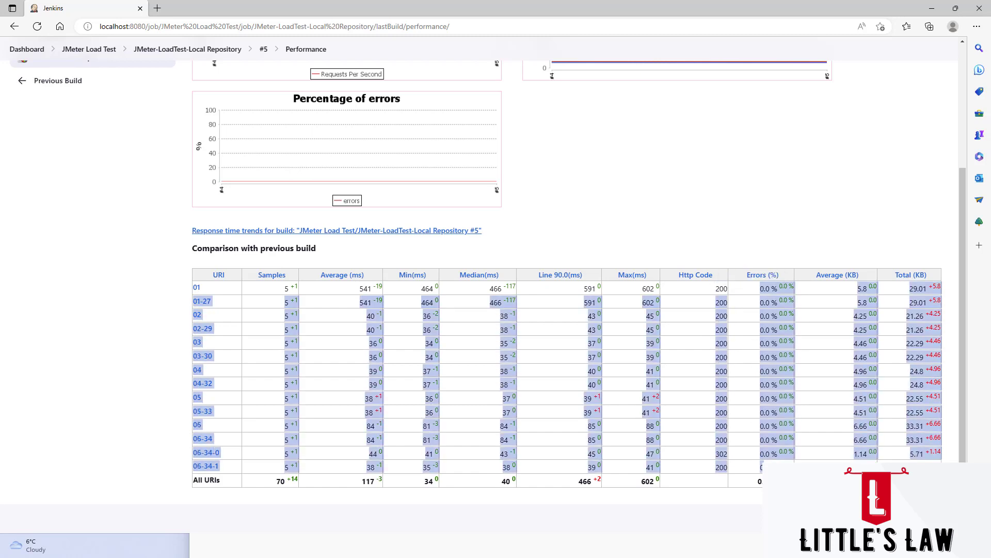
{"action": "left_click_drag", "start_coordinate": [835, 289], "coordinate": [922, 465]}
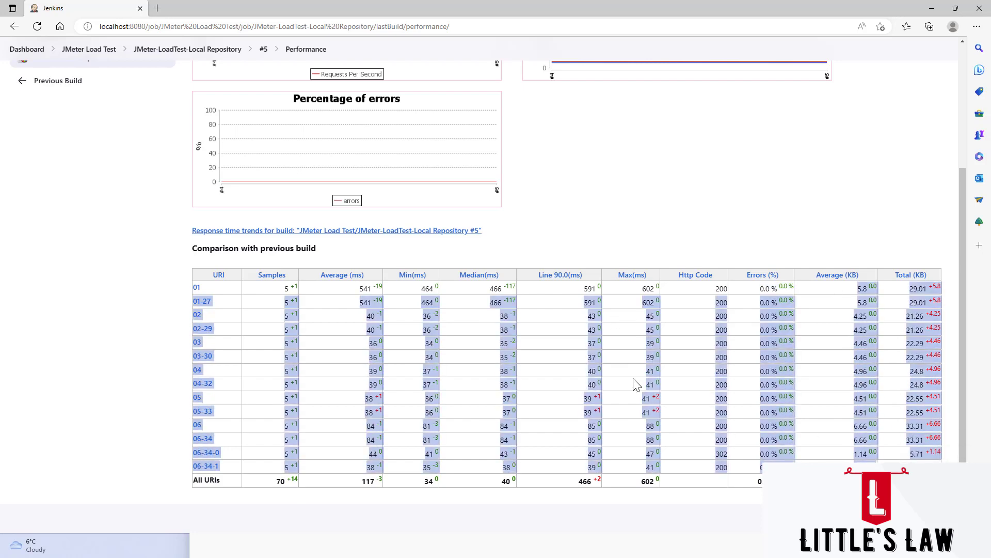
{"action": "scroll", "coordinate": [635, 384], "scroll_direction": "up", "scroll_amount": 3}
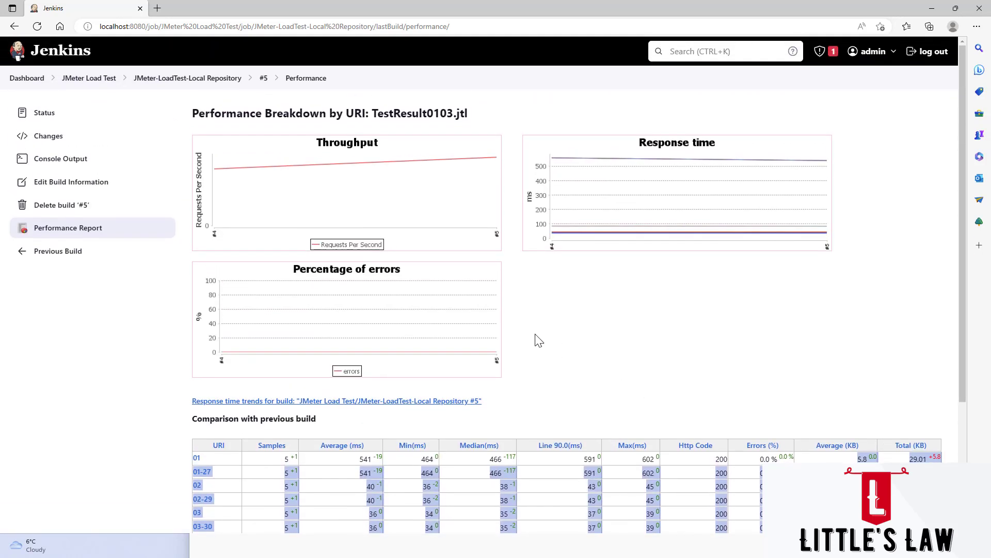